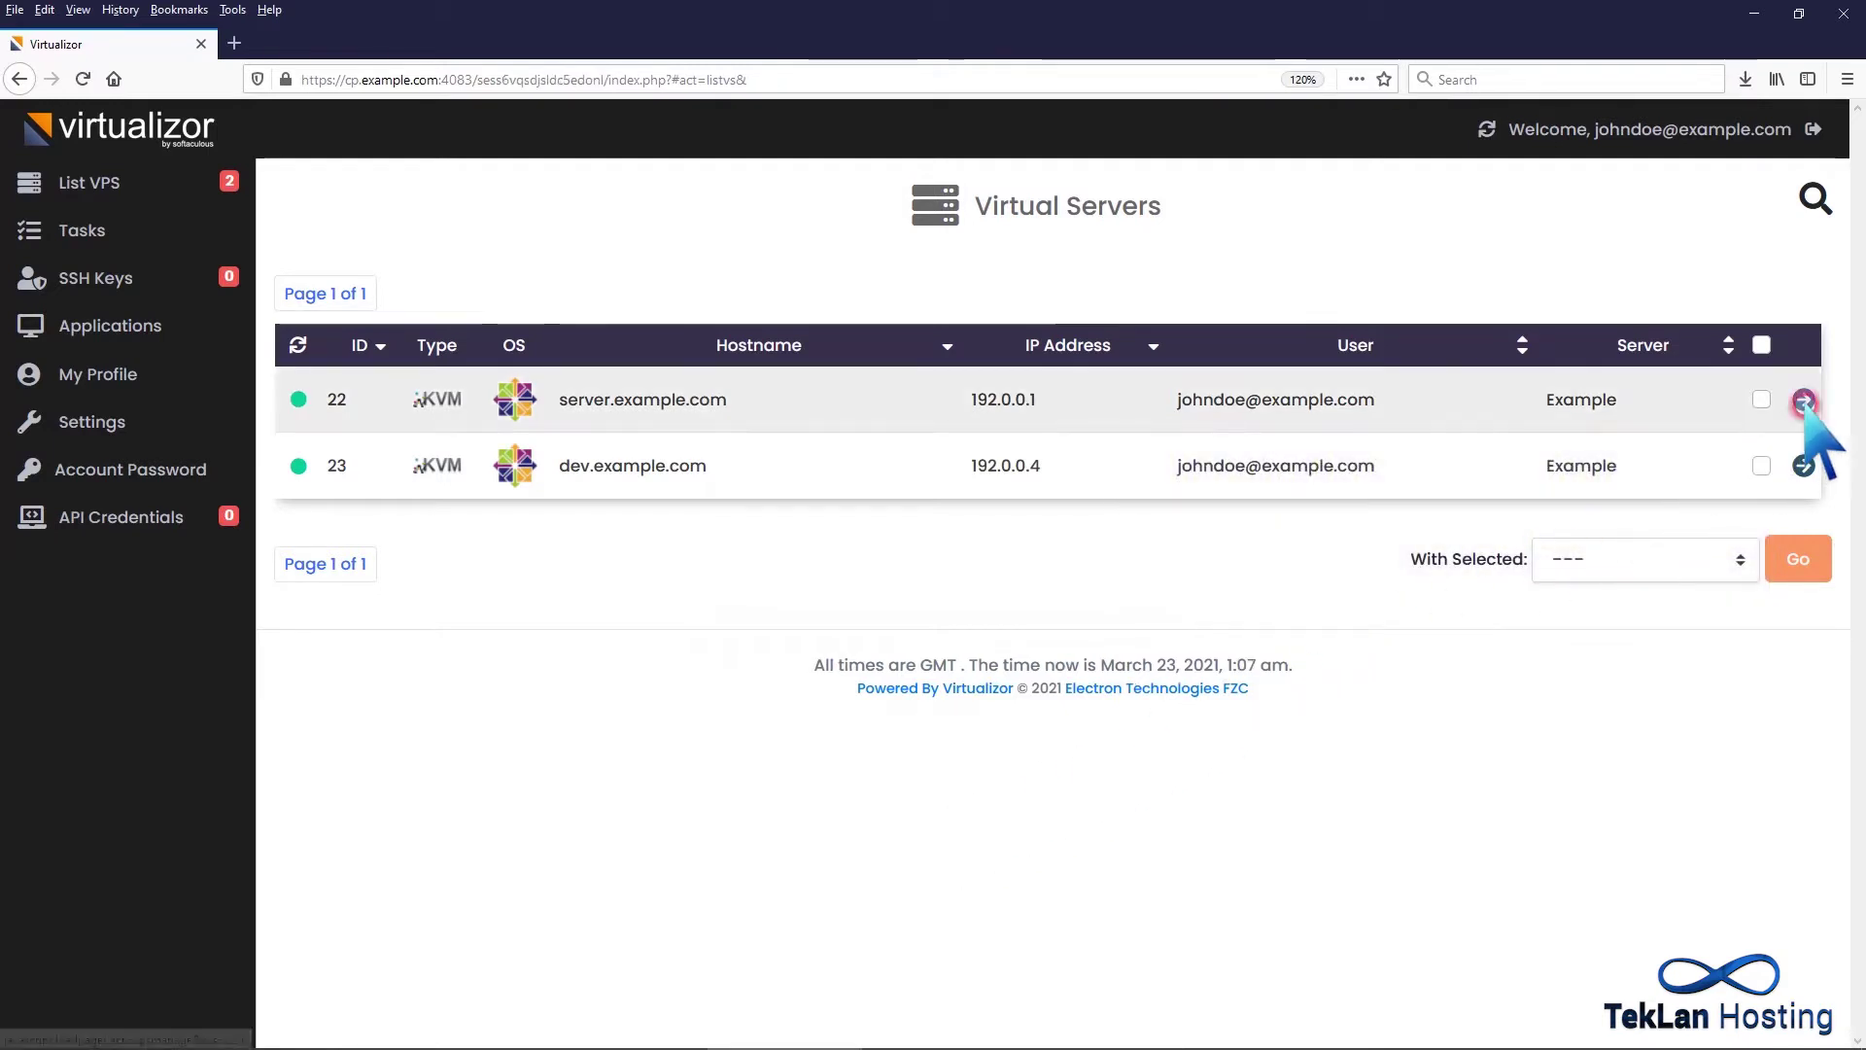
Configure the server.example.com VPS with boot order 1) CD Drive 2) Hard Disk and the CentOS-8.3.2011-x86_64-dvd1.iso image, and save the settings.
{"action": "left_click", "coordinate": [1804, 399]}
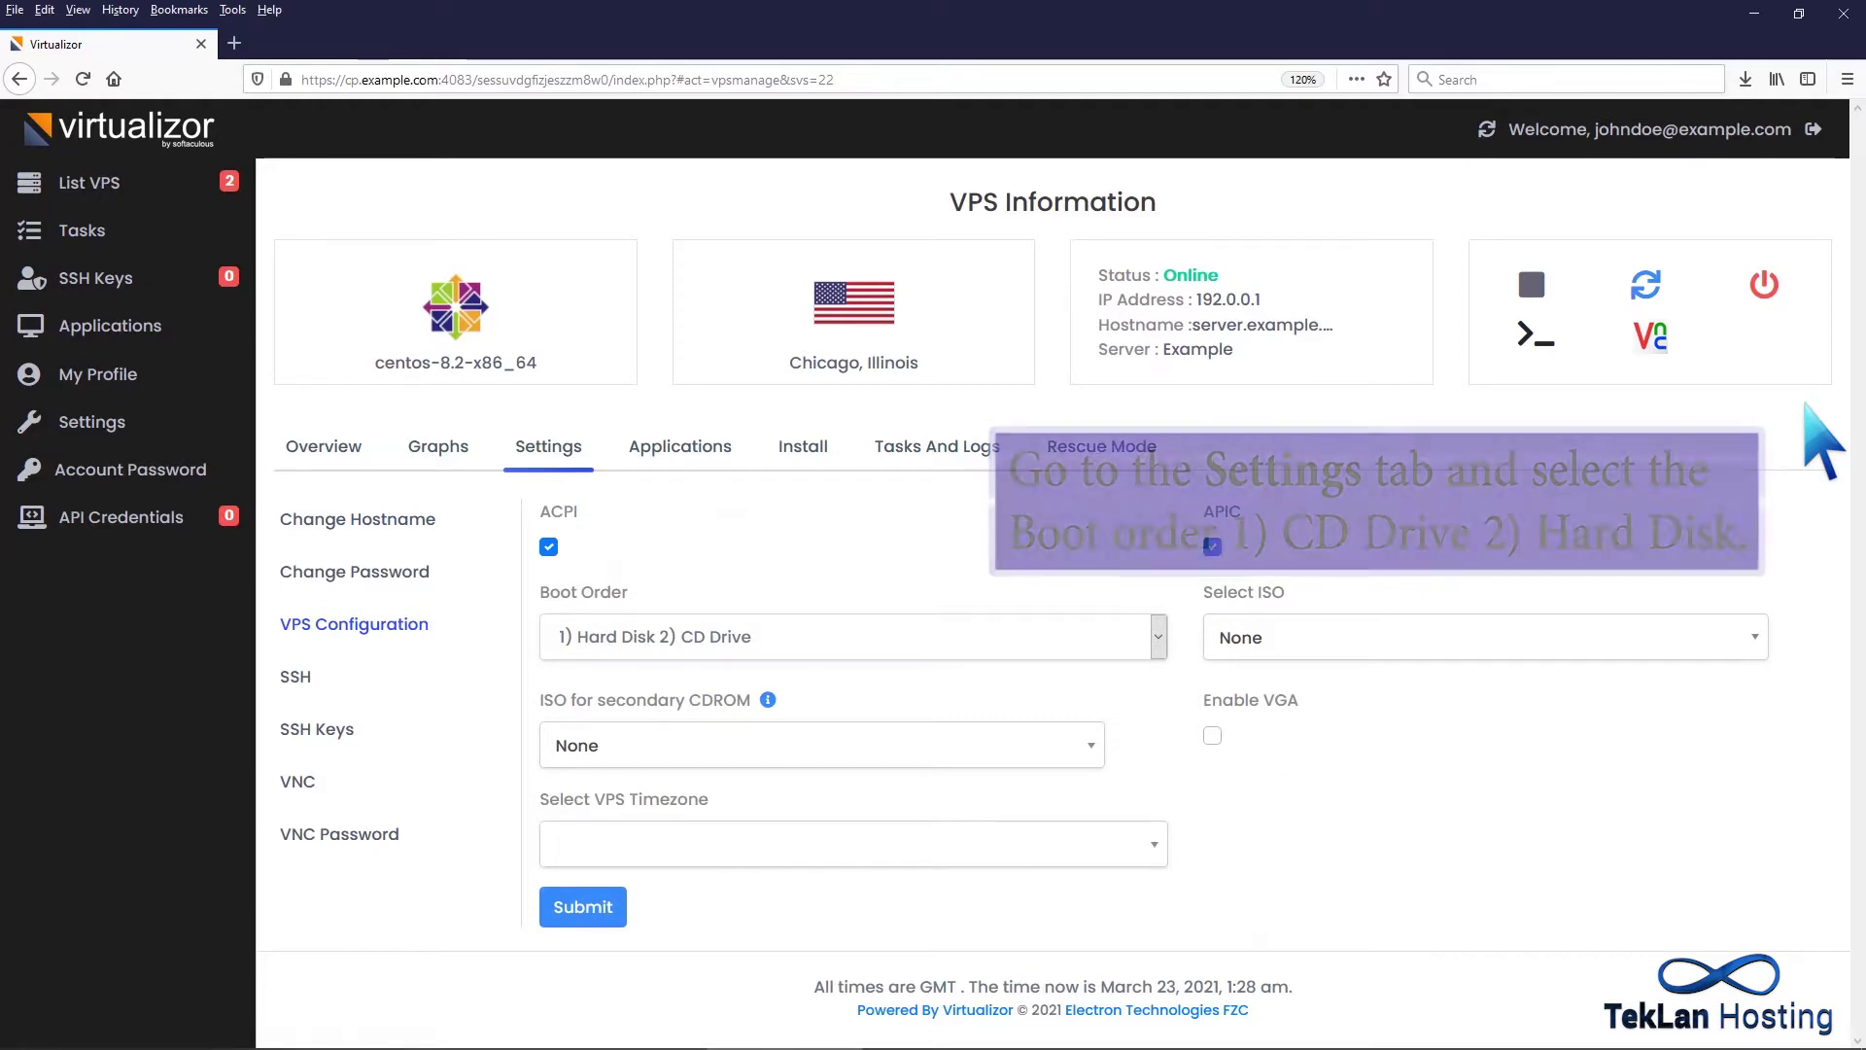
{"action": "left_click", "coordinate": [1159, 639]}
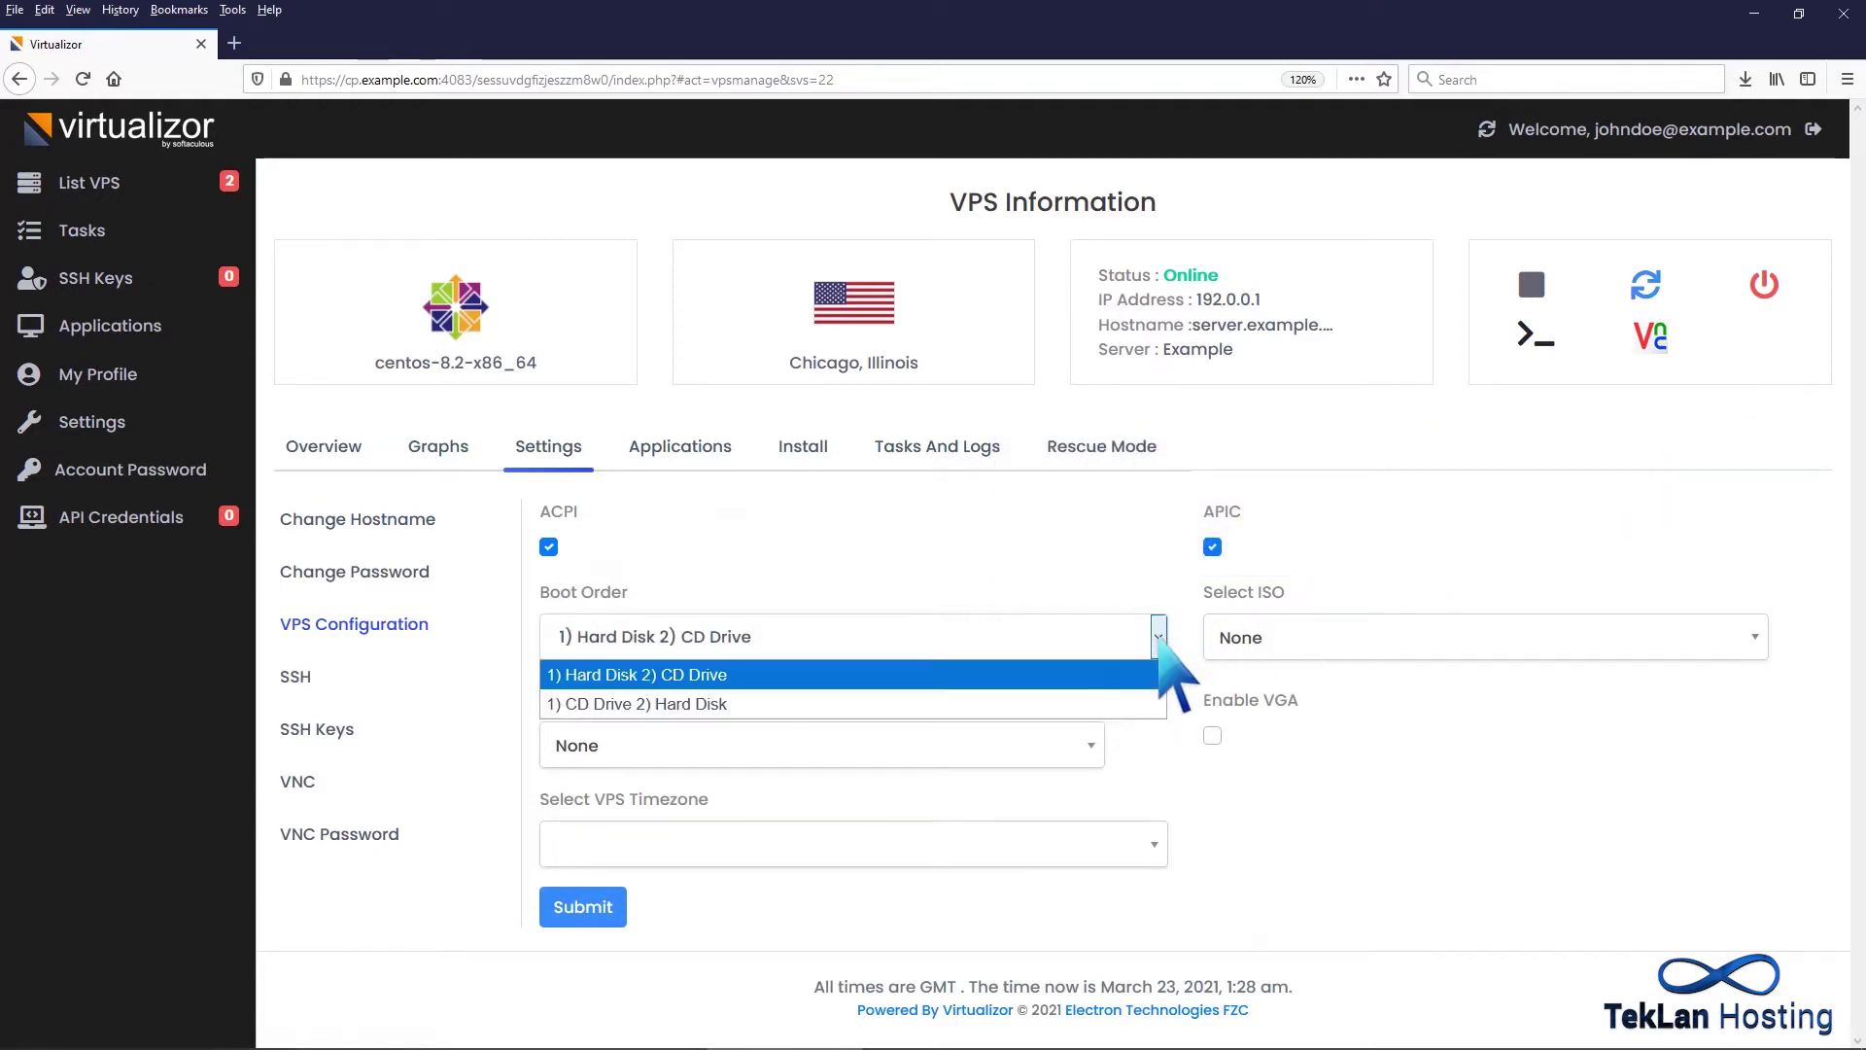
{"action": "left_click", "coordinate": [735, 705]}
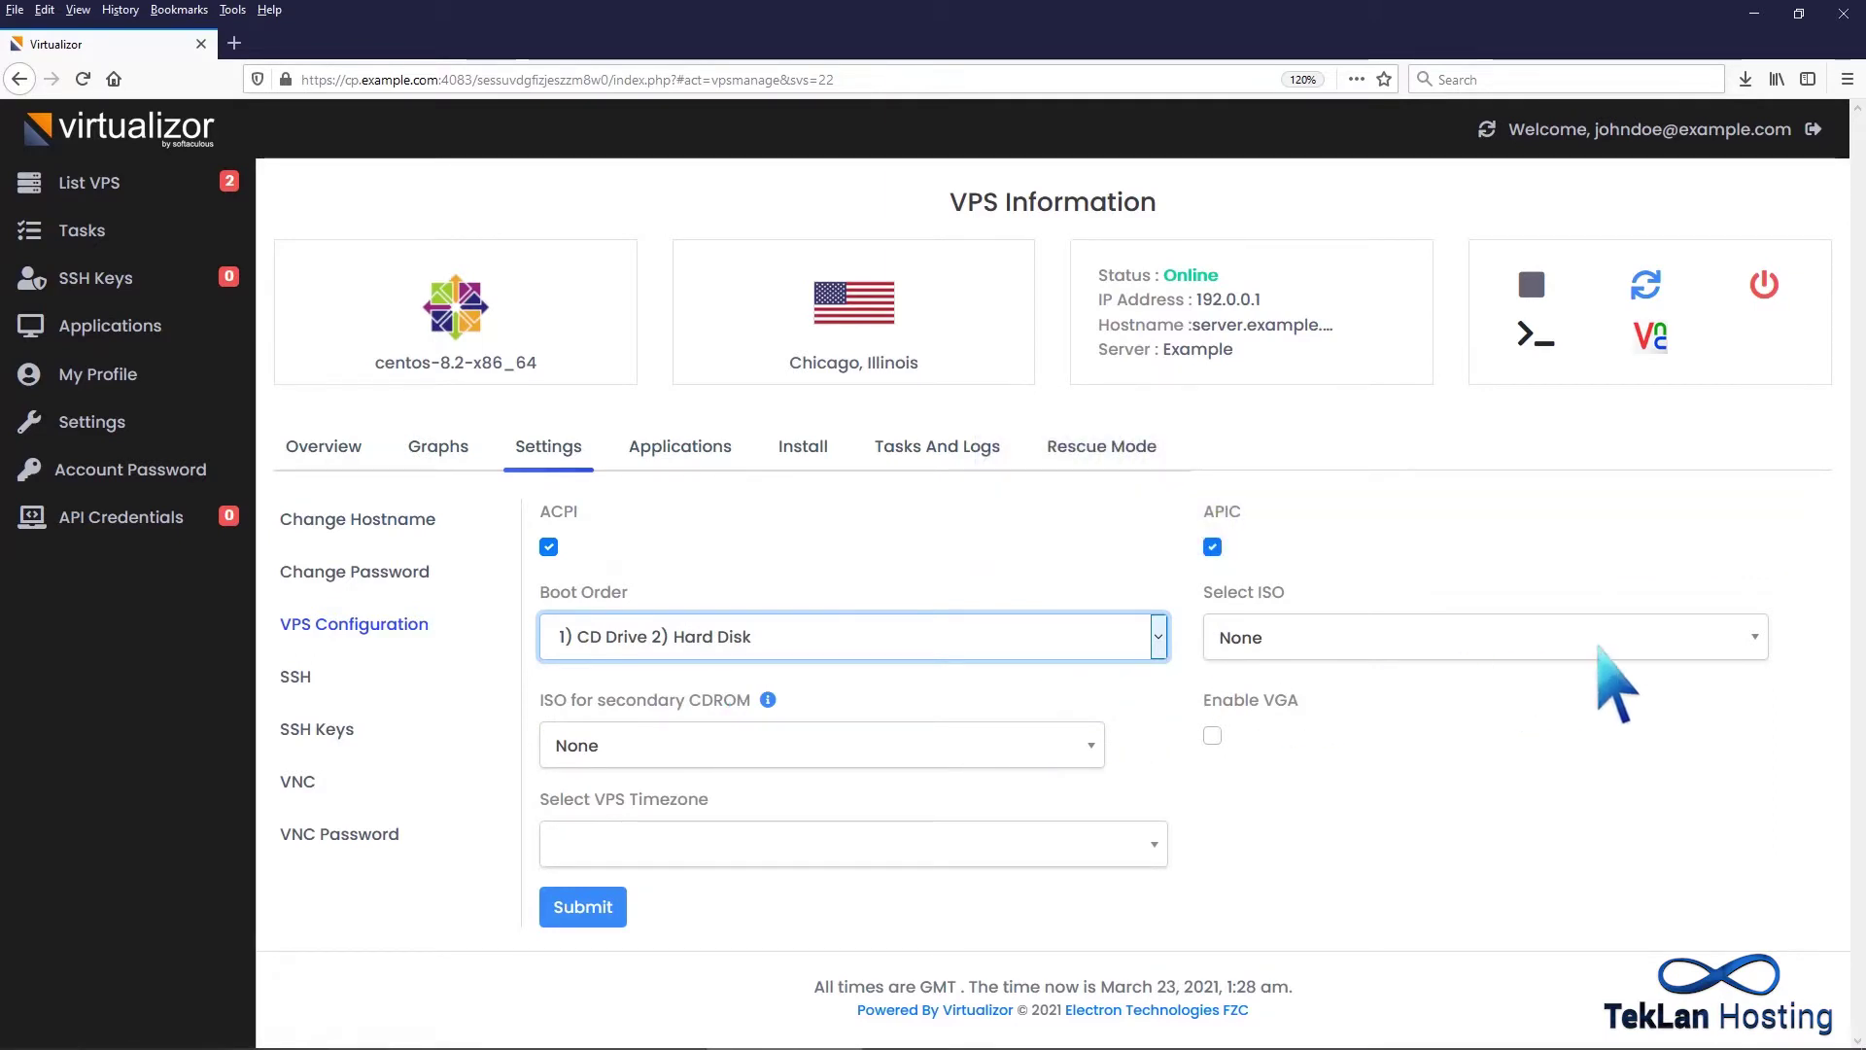
{"action": "left_click", "coordinate": [1757, 642]}
{"action": "left_click", "coordinate": [1517, 828]}
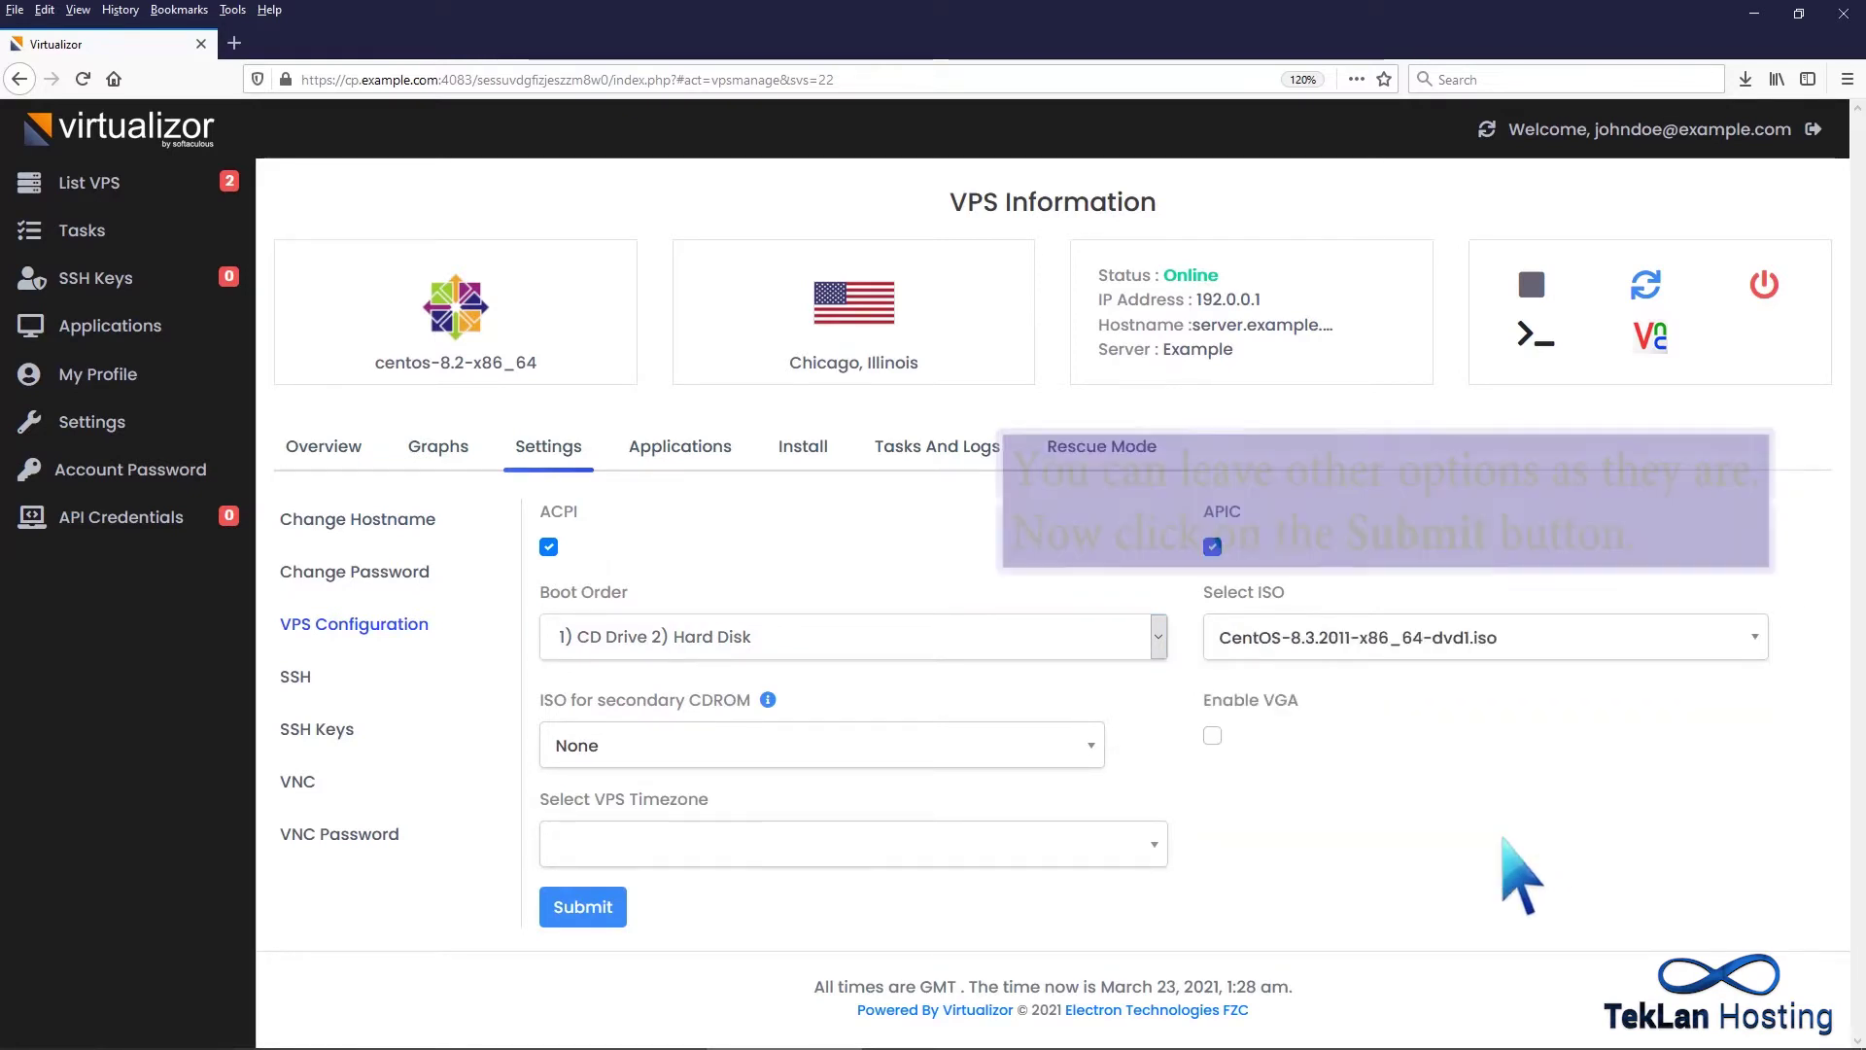
{"action": "left_click", "coordinate": [596, 907]}
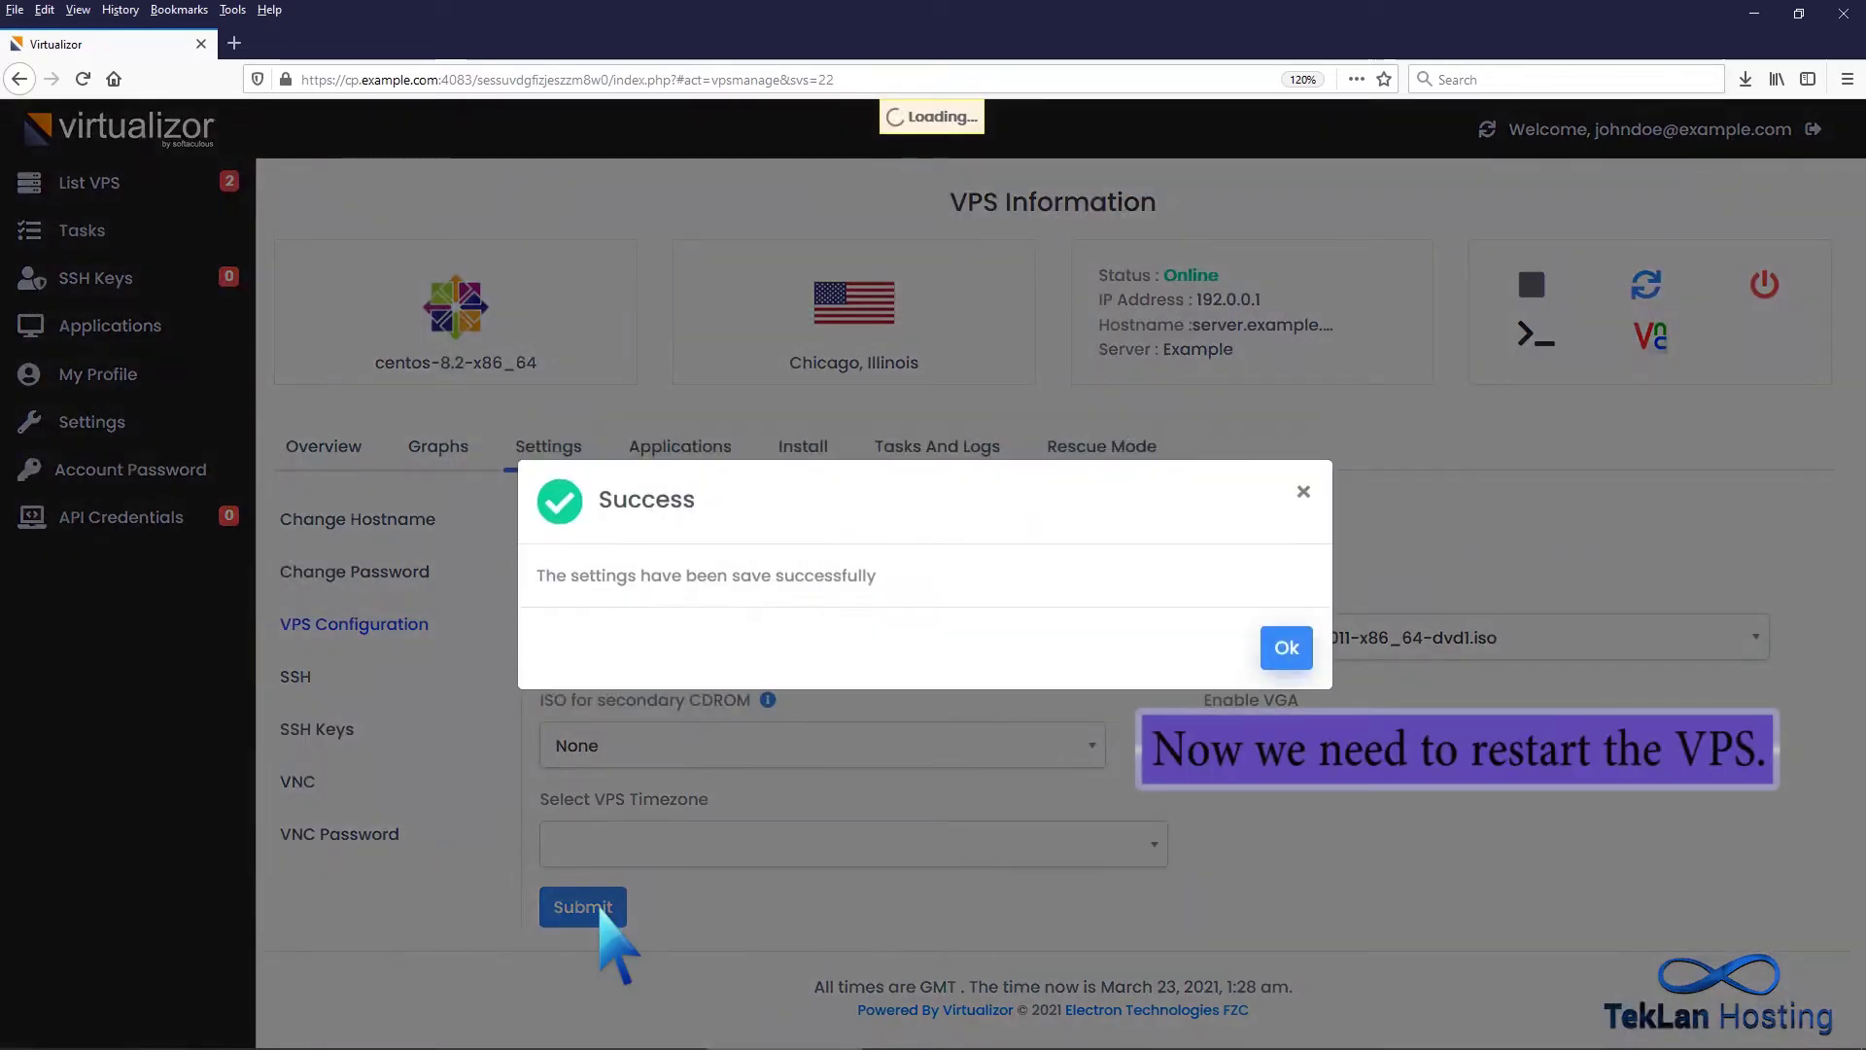
{"action": "left_click", "coordinate": [1284, 649]}
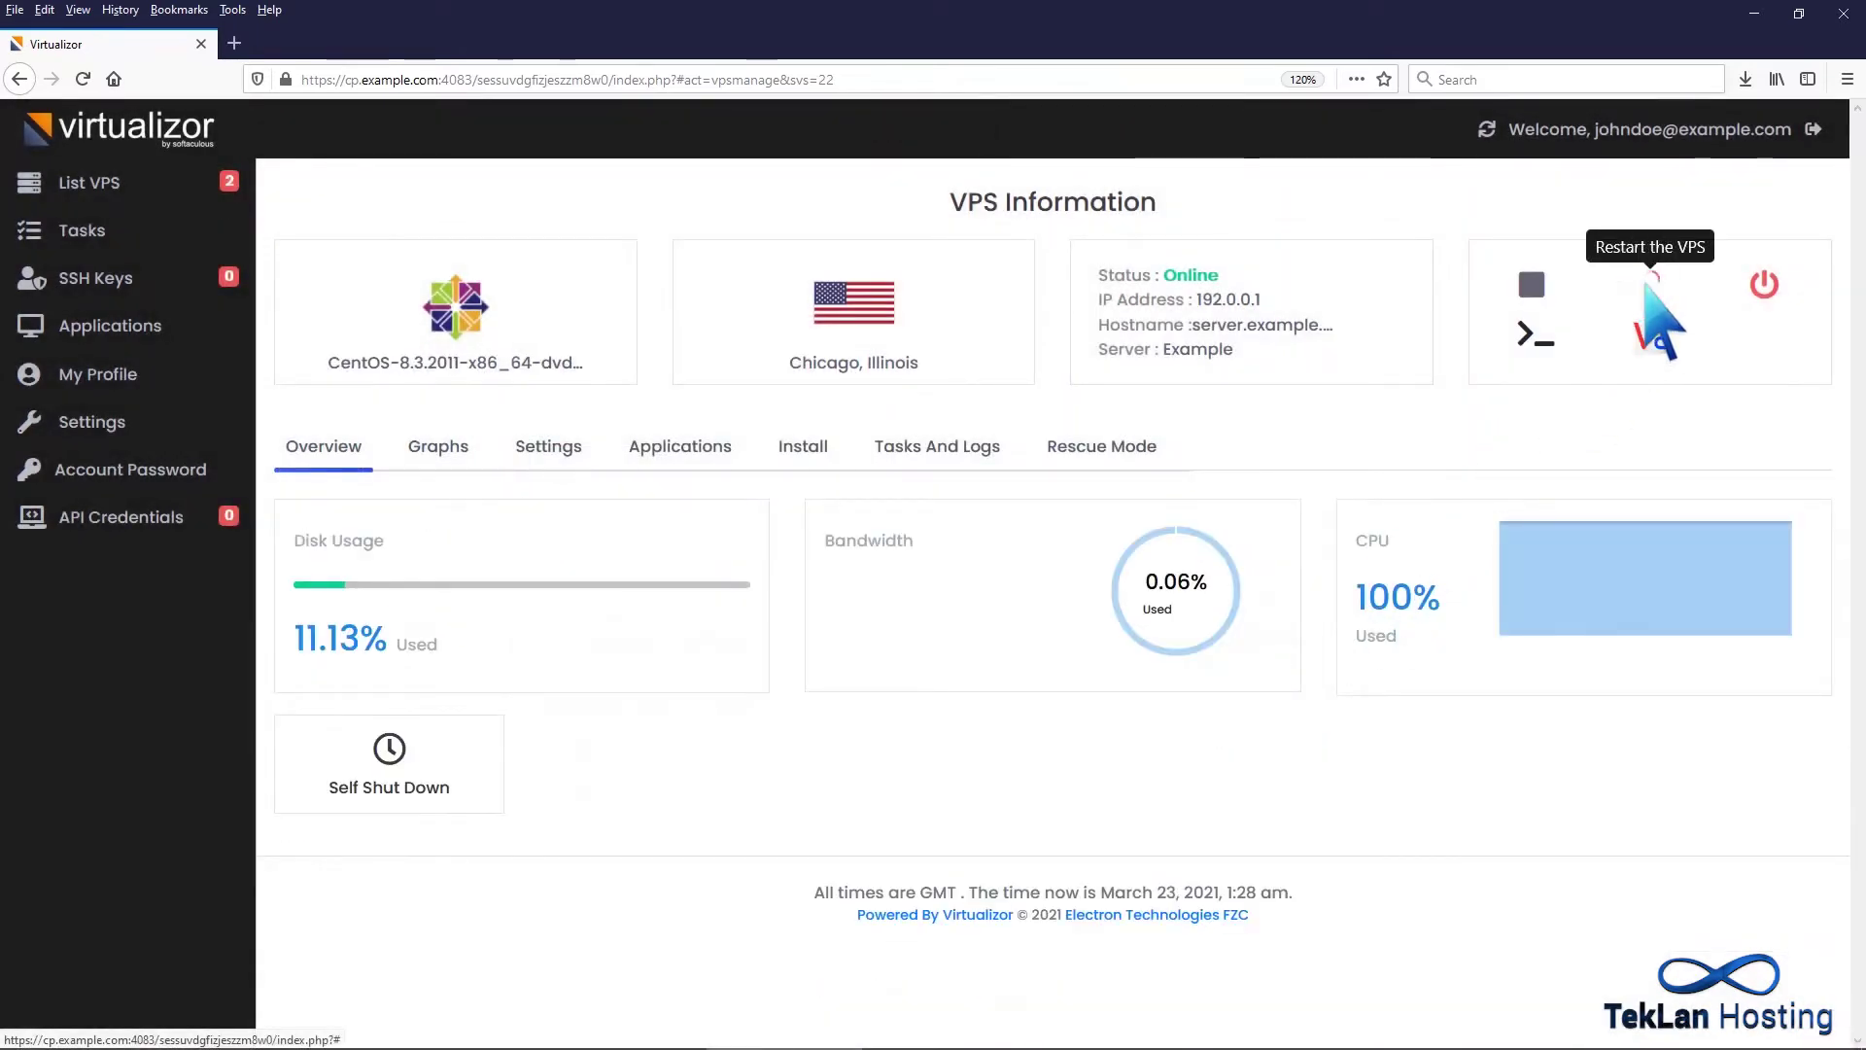
Restart the VPS and open its console in the HTML 5 VNC client.
{"action": "left_click", "coordinate": [1647, 290]}
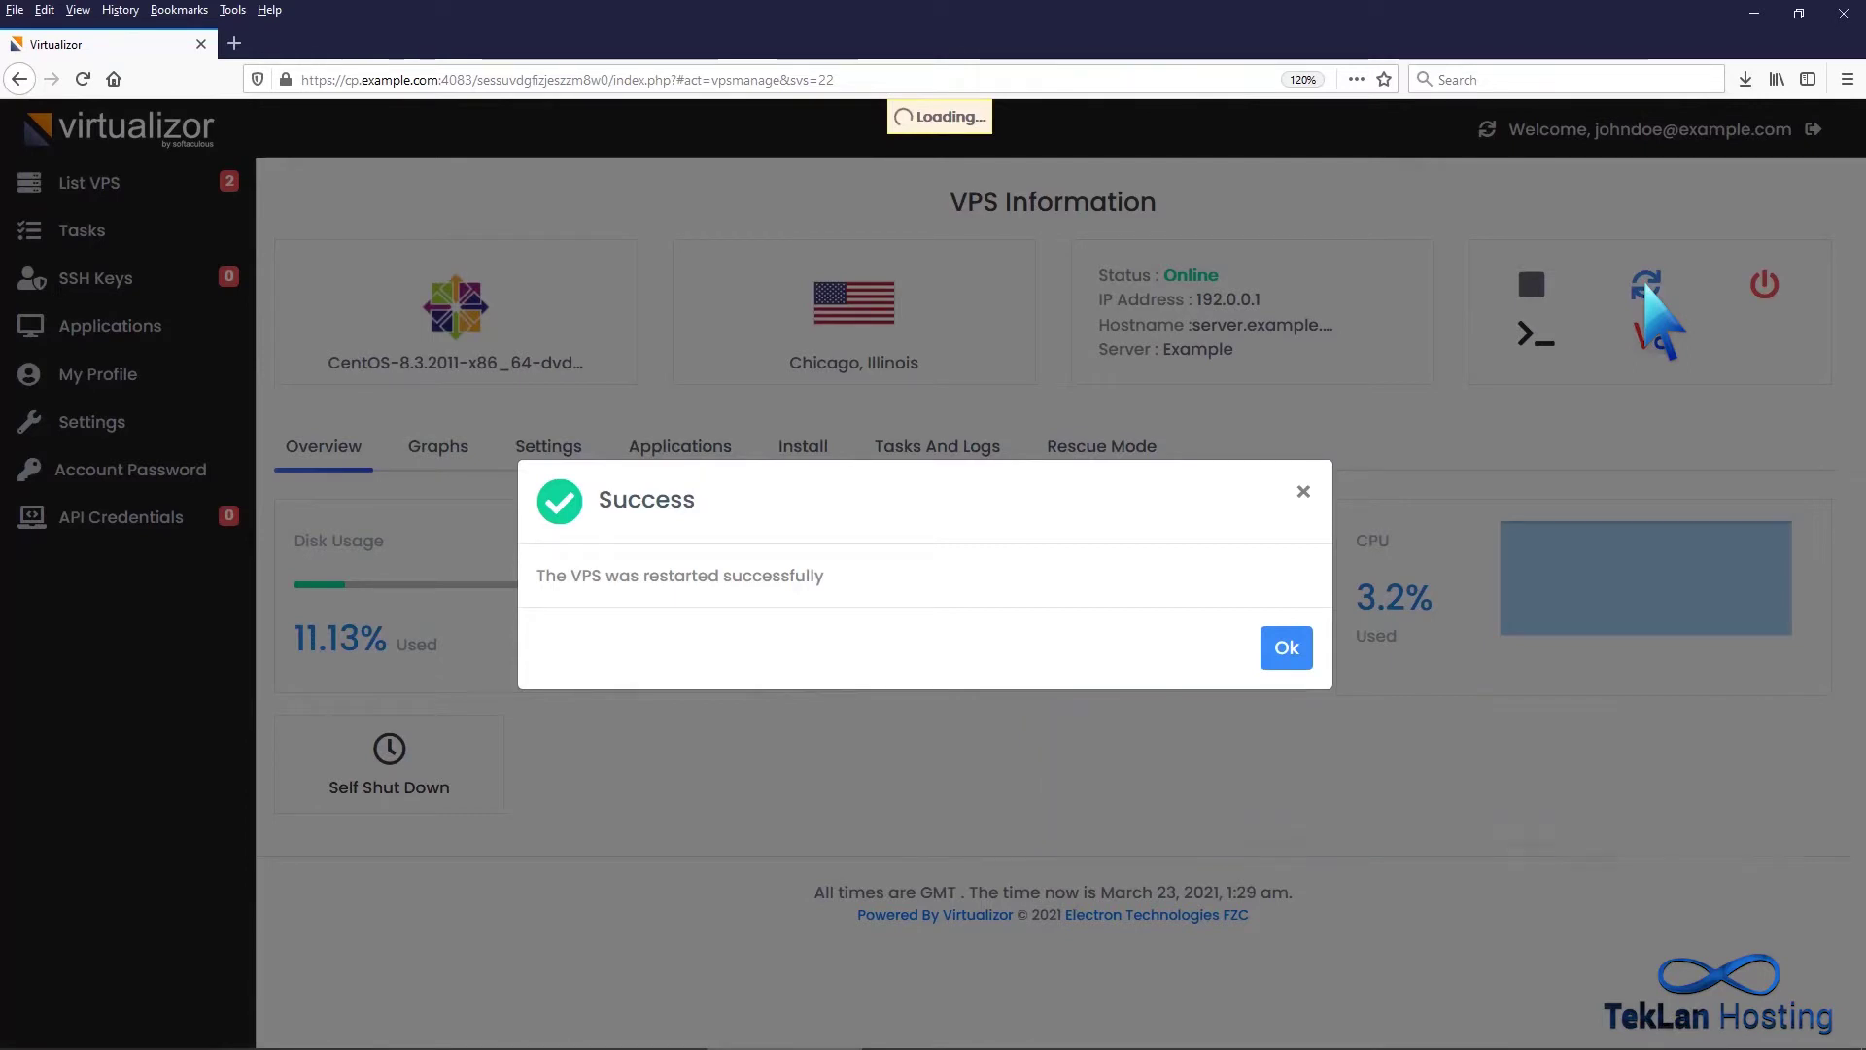
{"action": "left_click", "coordinate": [1287, 647]}
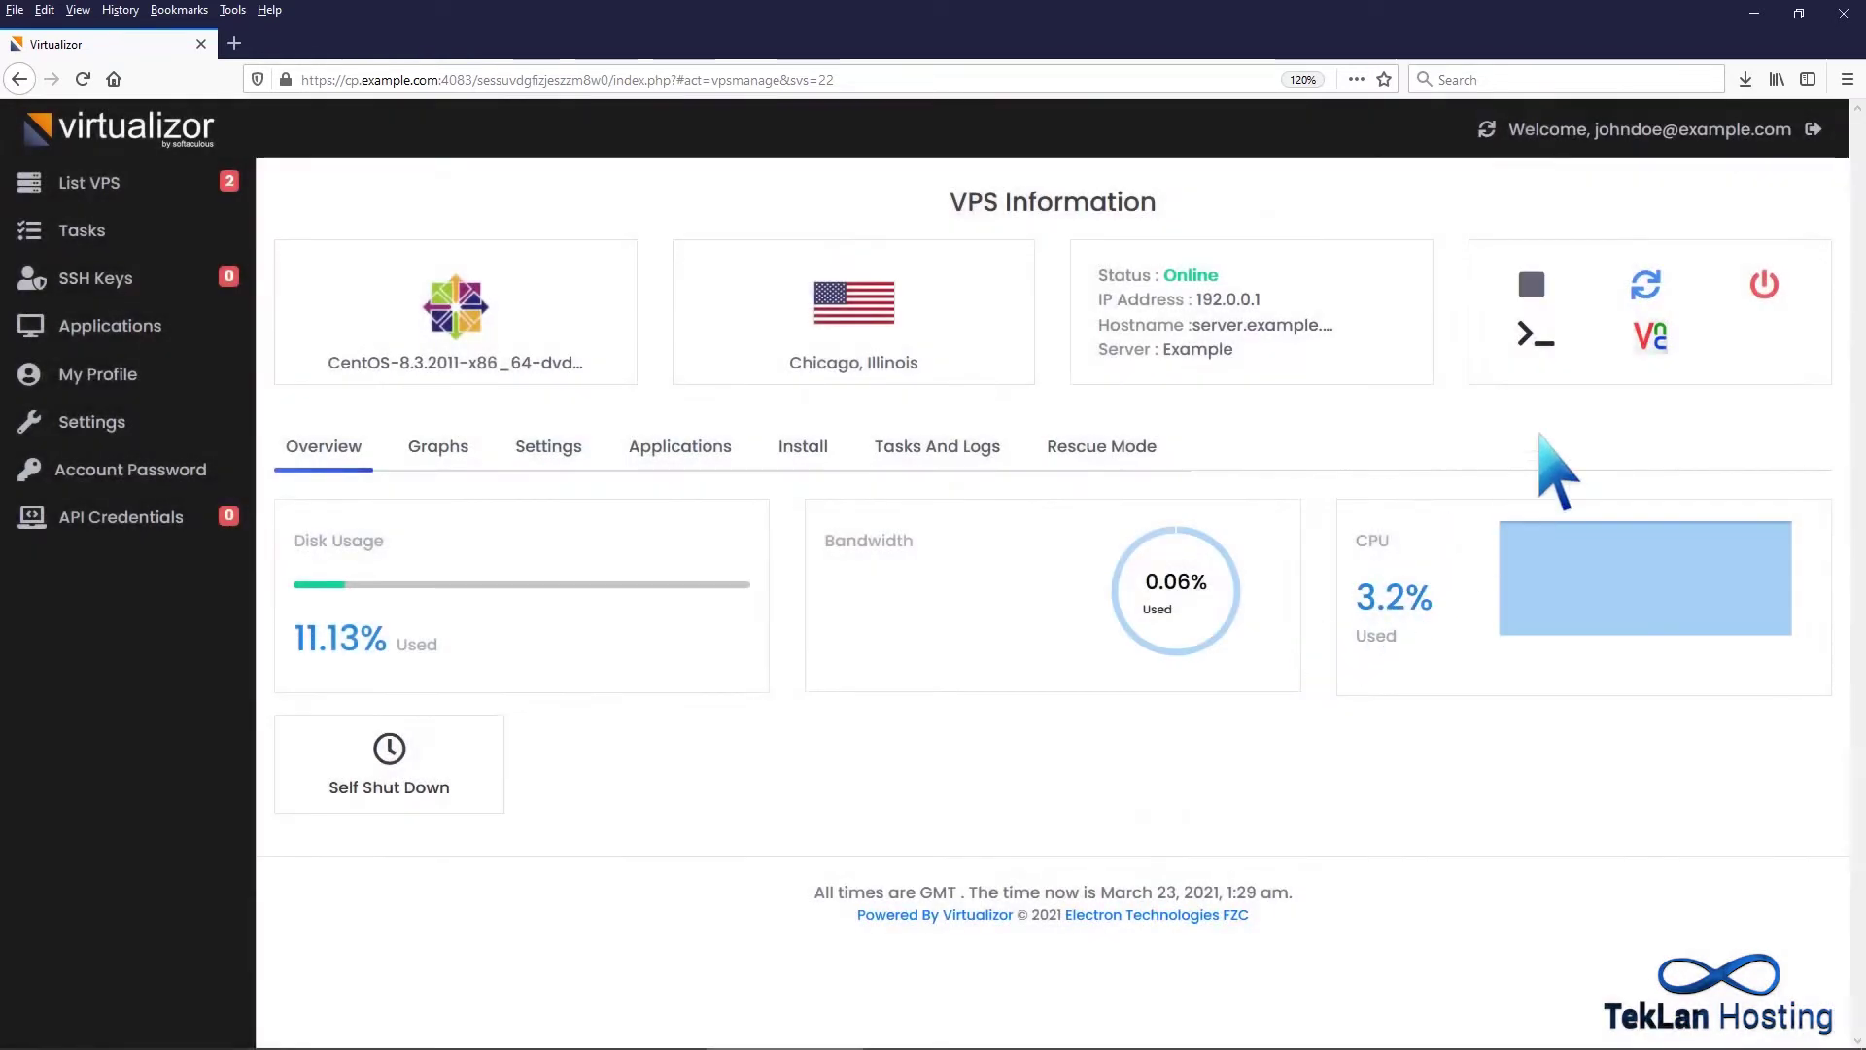
{"action": "left_click", "coordinate": [1652, 340]}
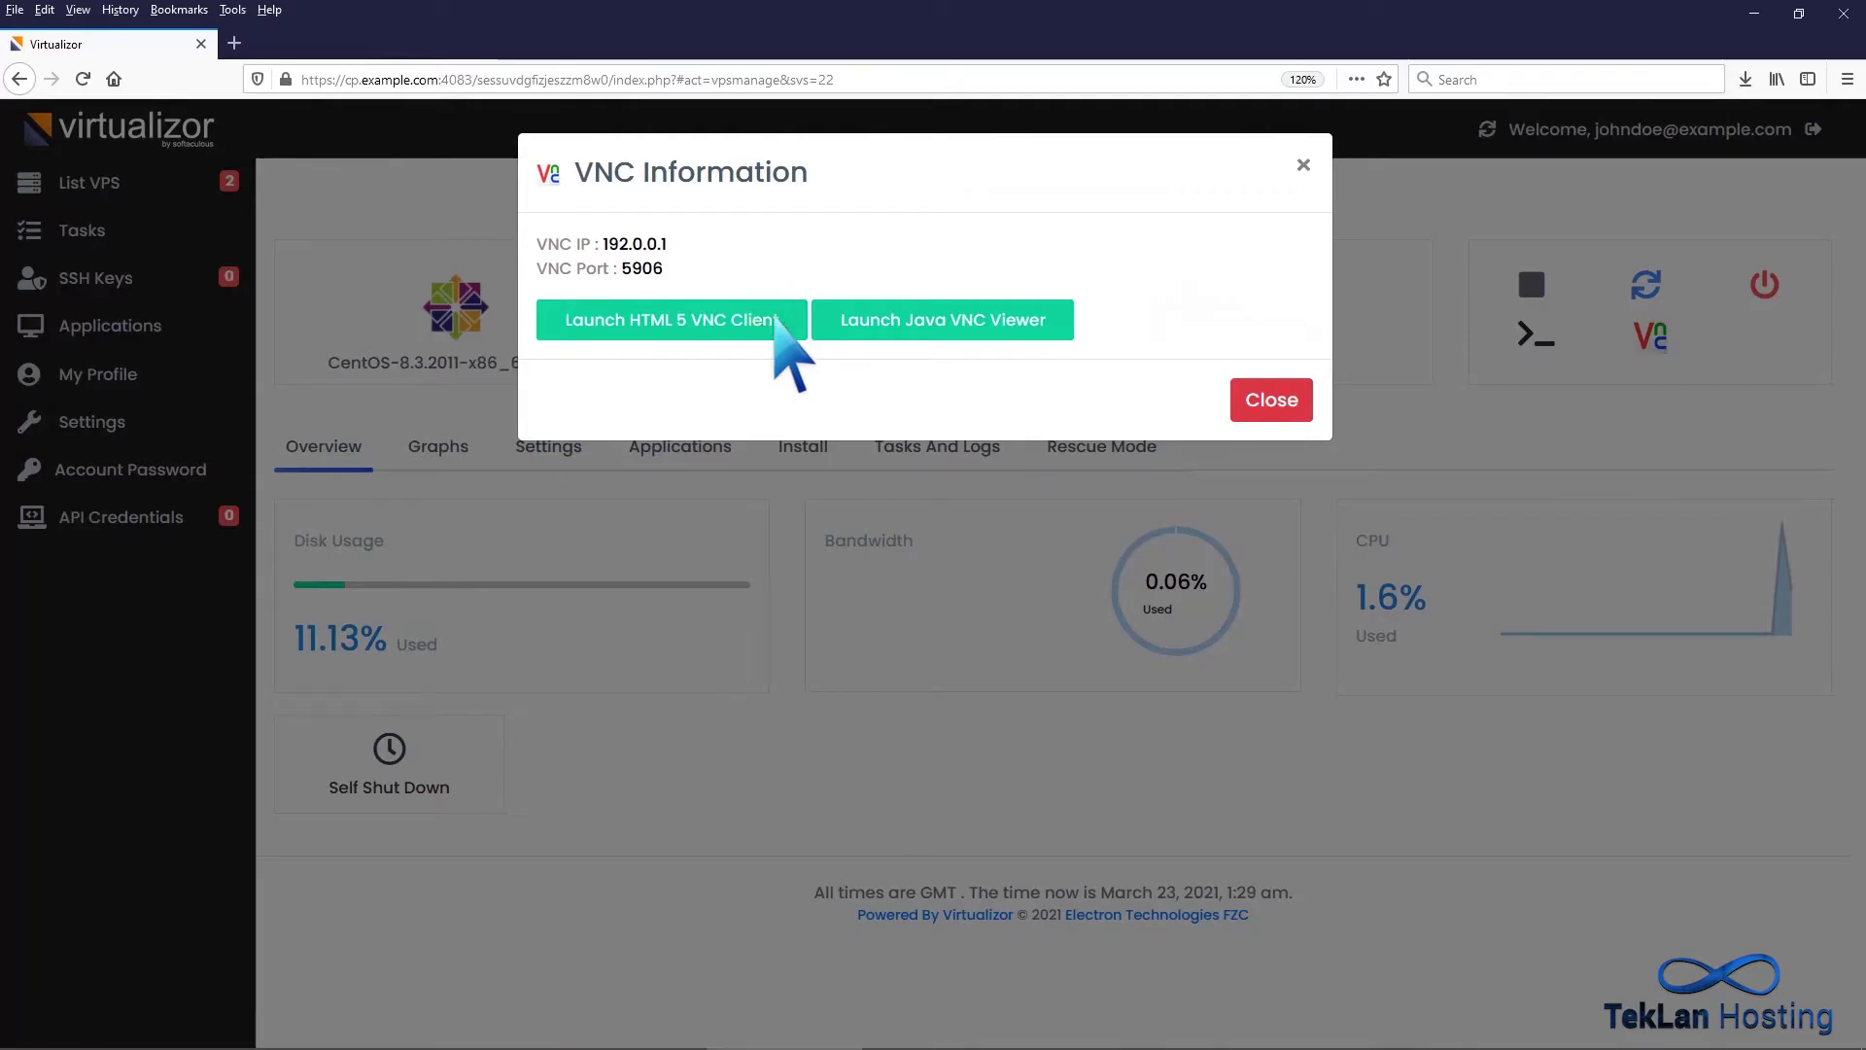
{"action": "left_click", "coordinate": [776, 320]}
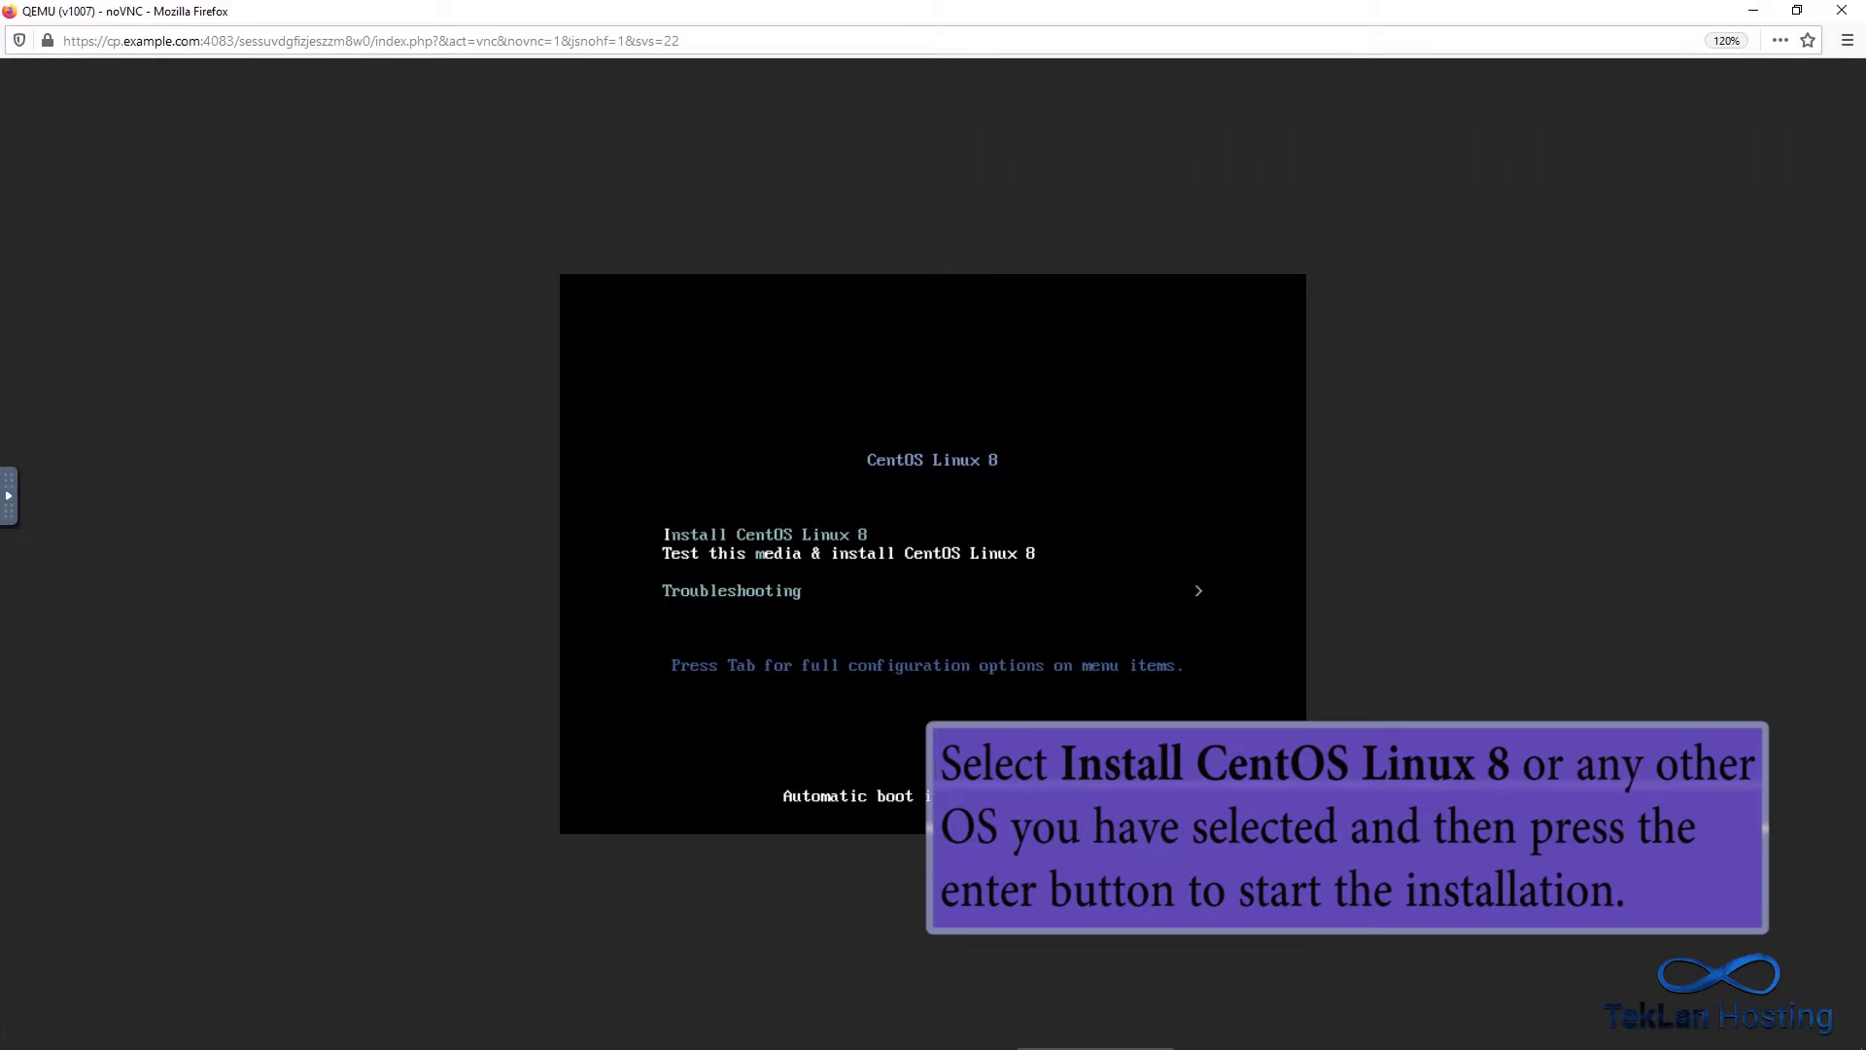
Start Install CentOS Linux 8 from the boot screen and accept English (United States) as the installation language.
{"action": "key", "text": "Up"}
{"action": "key", "text": "Return"}
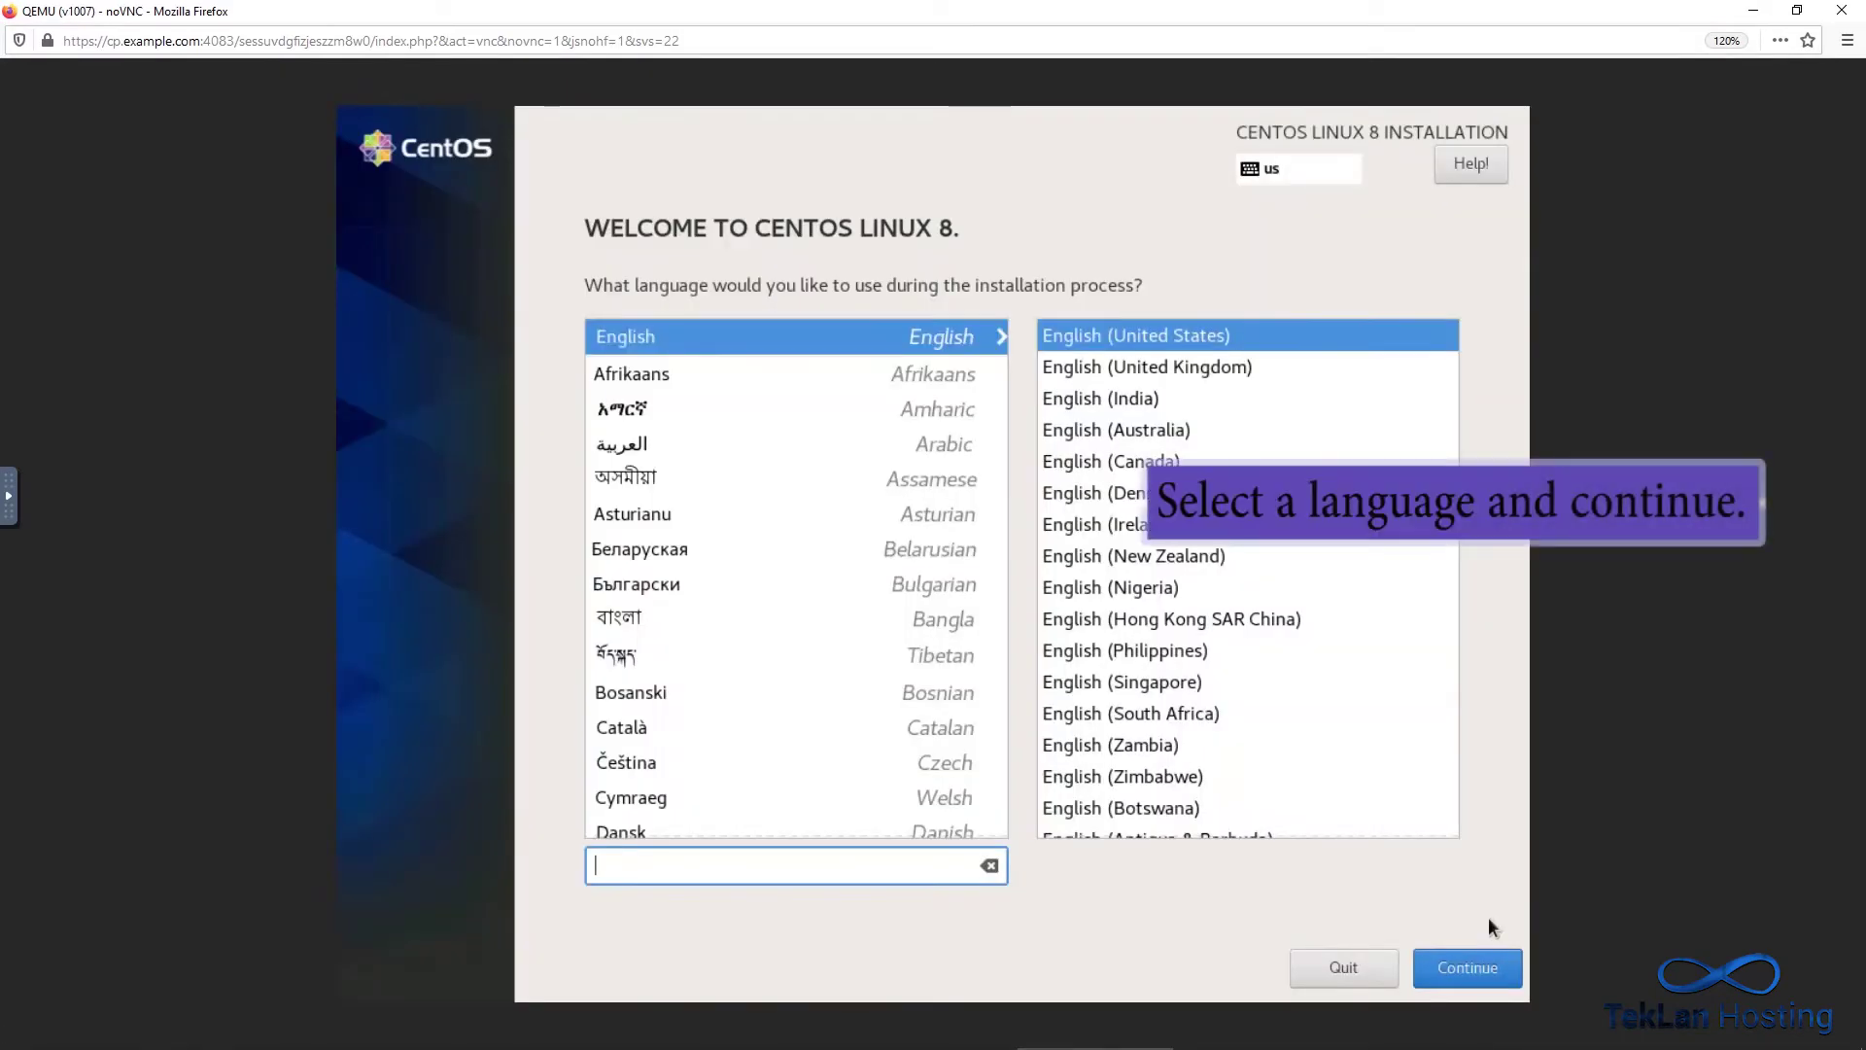
{"action": "left_click", "coordinate": [1479, 967]}
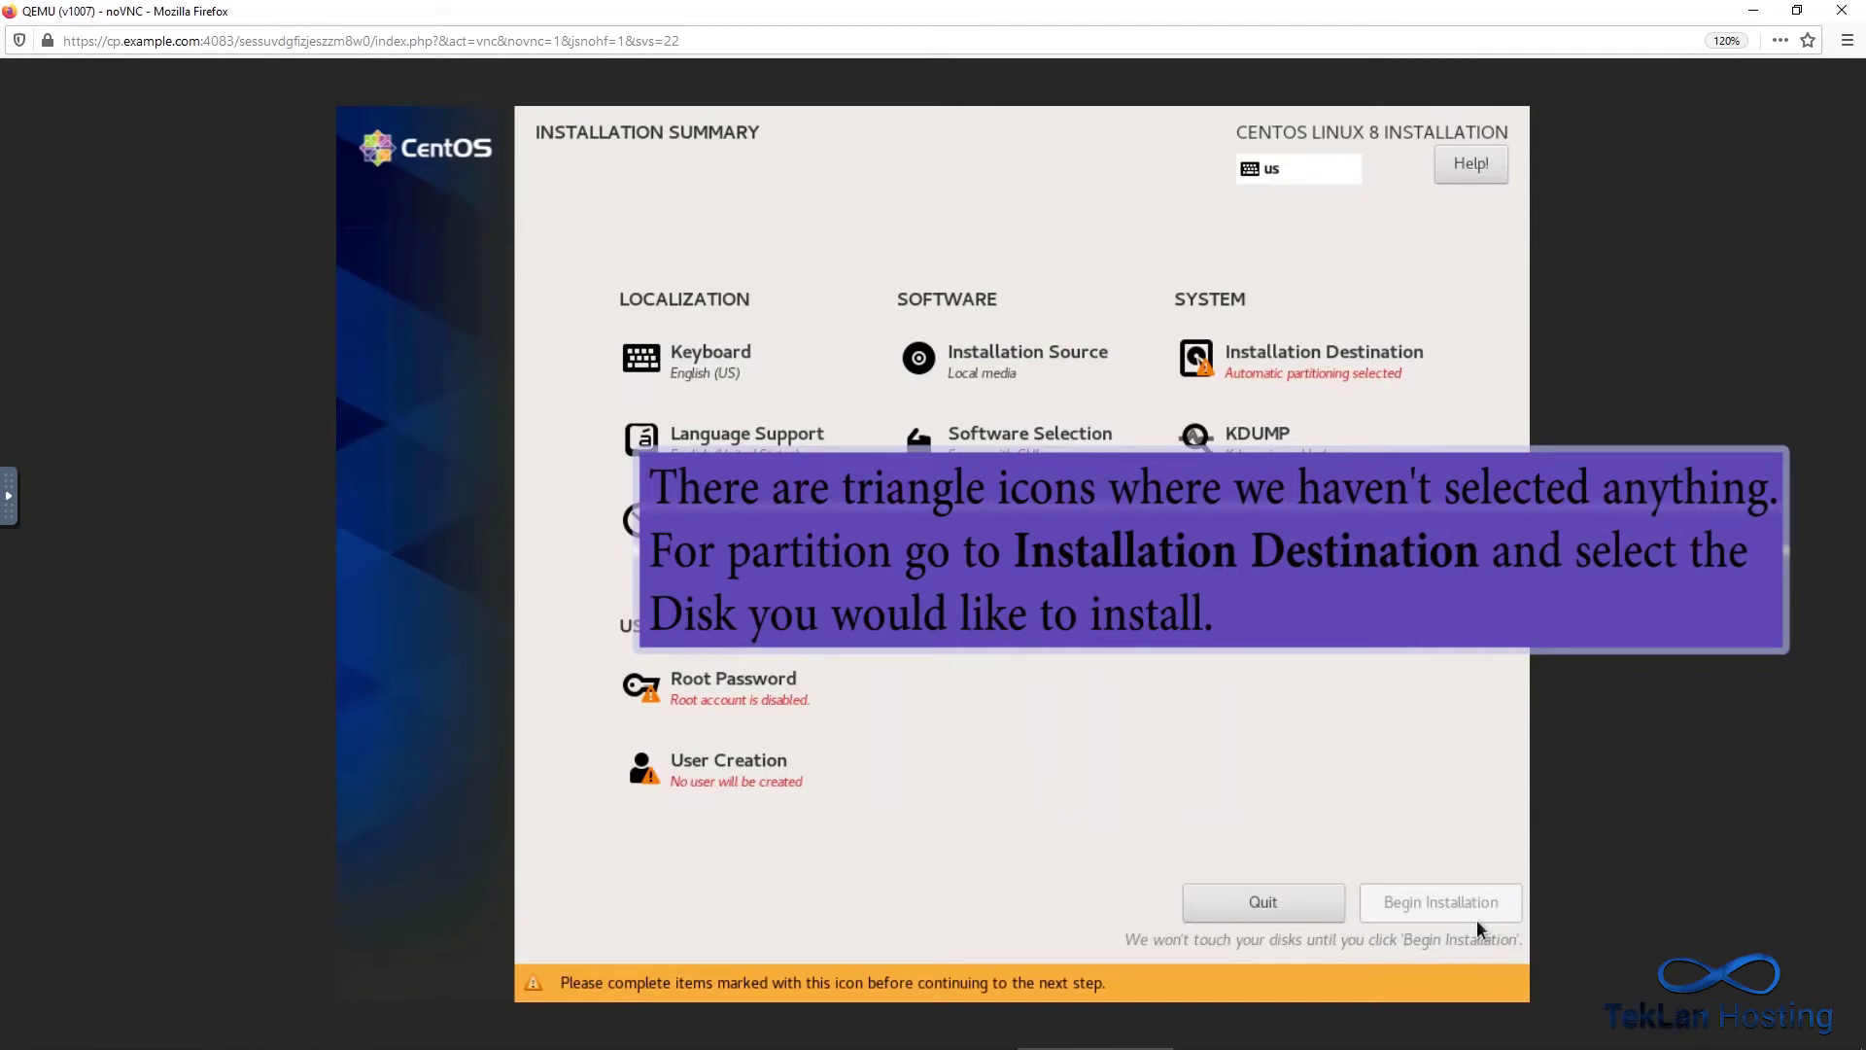
Set the 15 GiB vda disk as installation destination with automatic partitioning, deleting all existing partitions to reclaim their space.
{"action": "left_click", "coordinate": [1388, 370]}
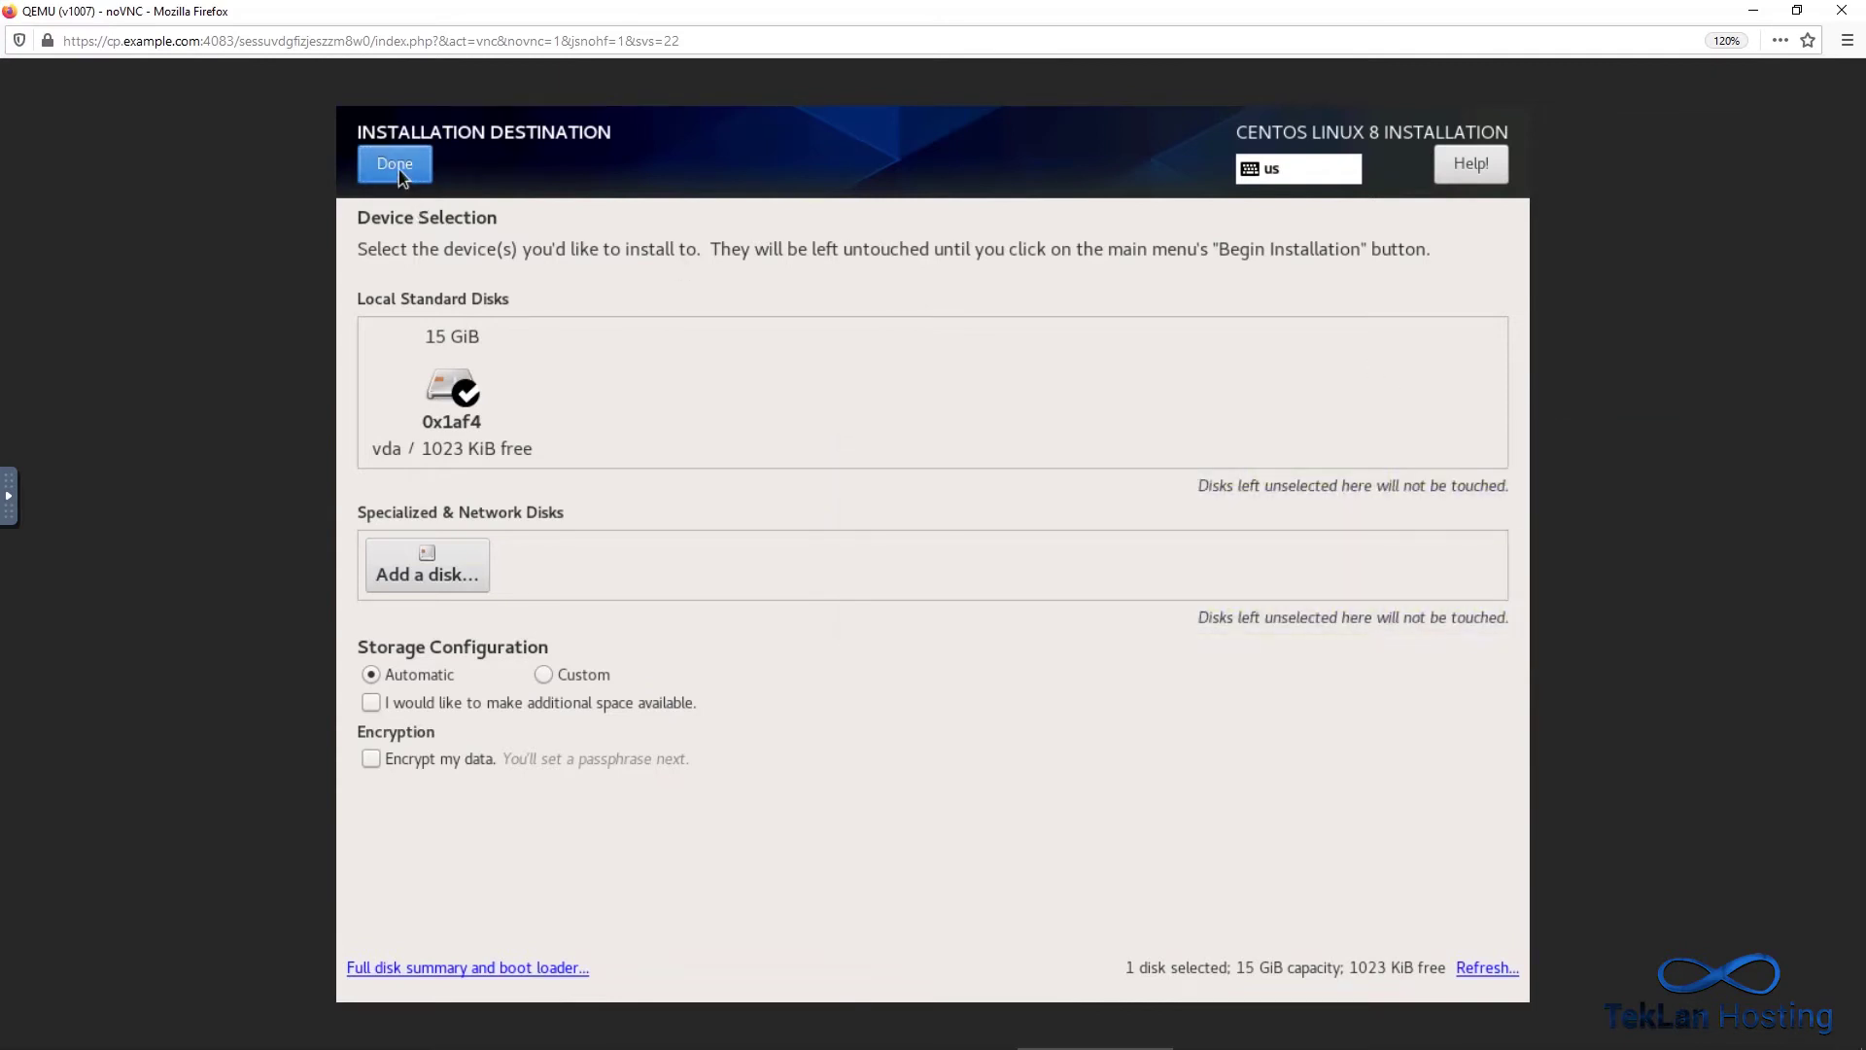
{"action": "left_click", "coordinate": [396, 165]}
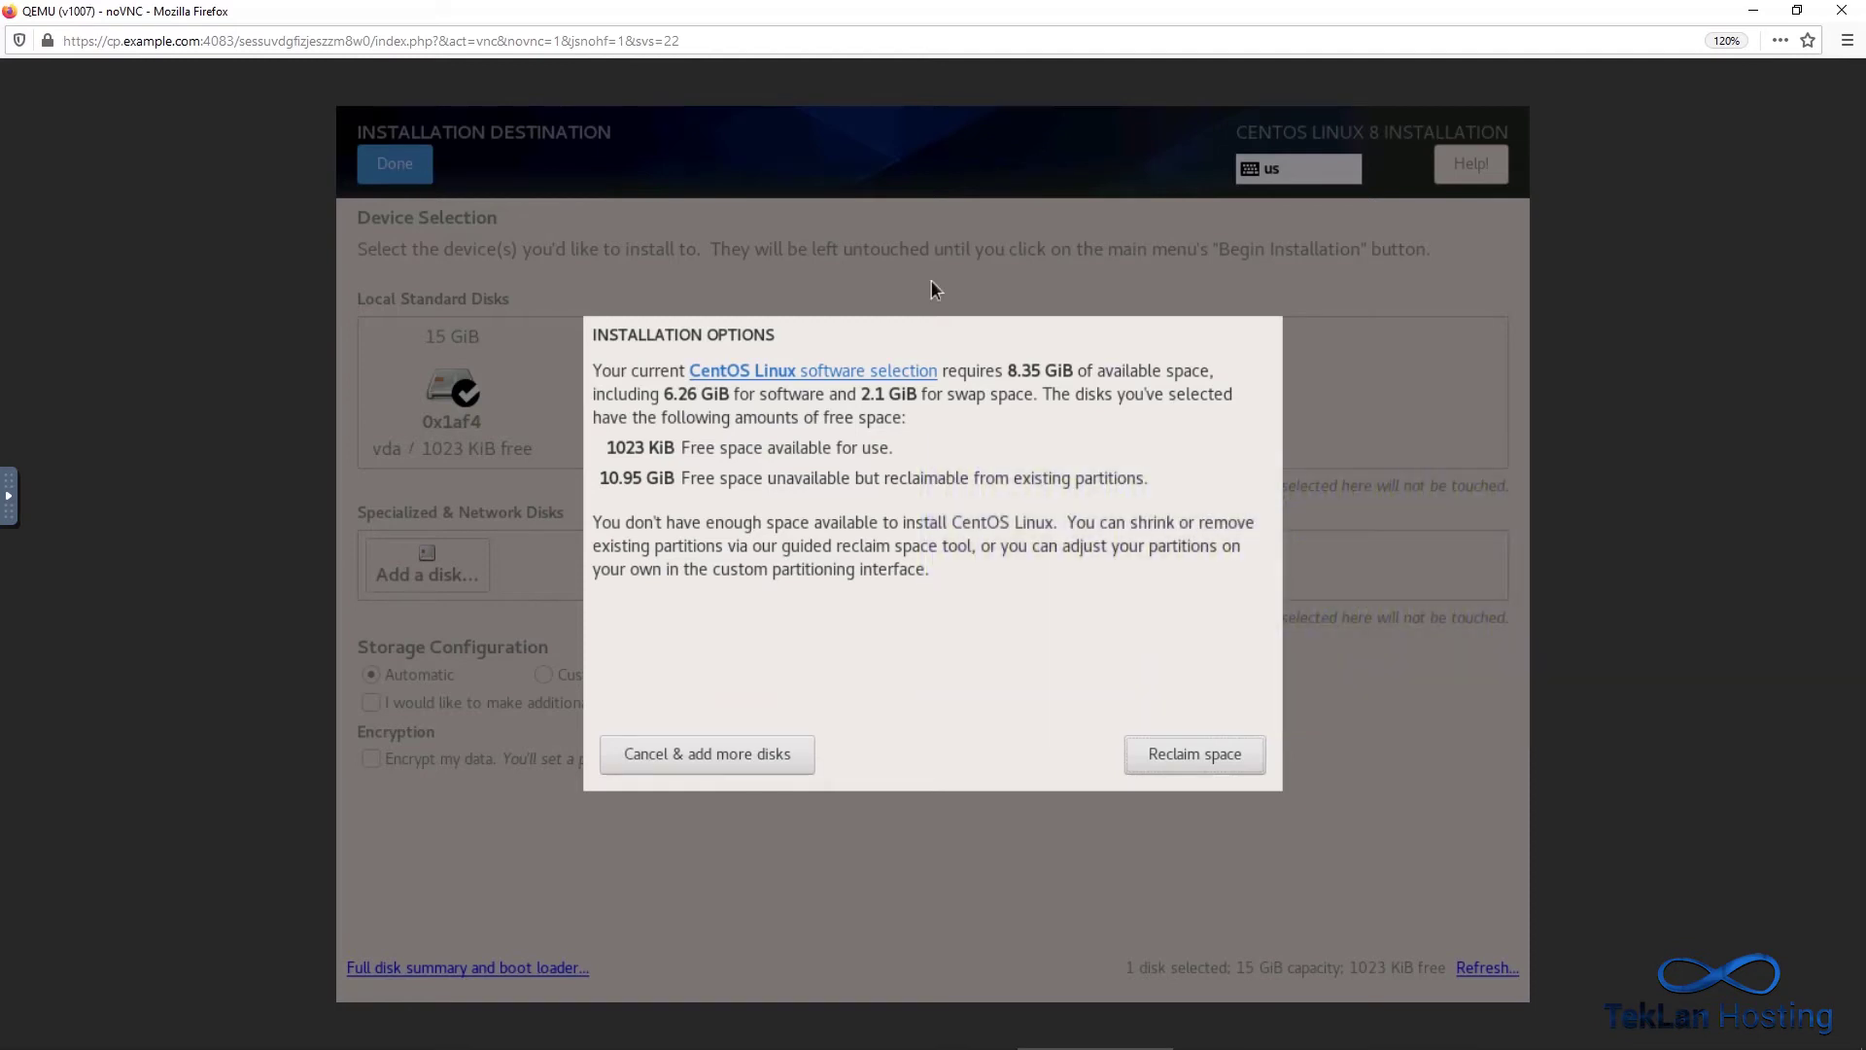
{"action": "left_click", "coordinate": [1176, 757]}
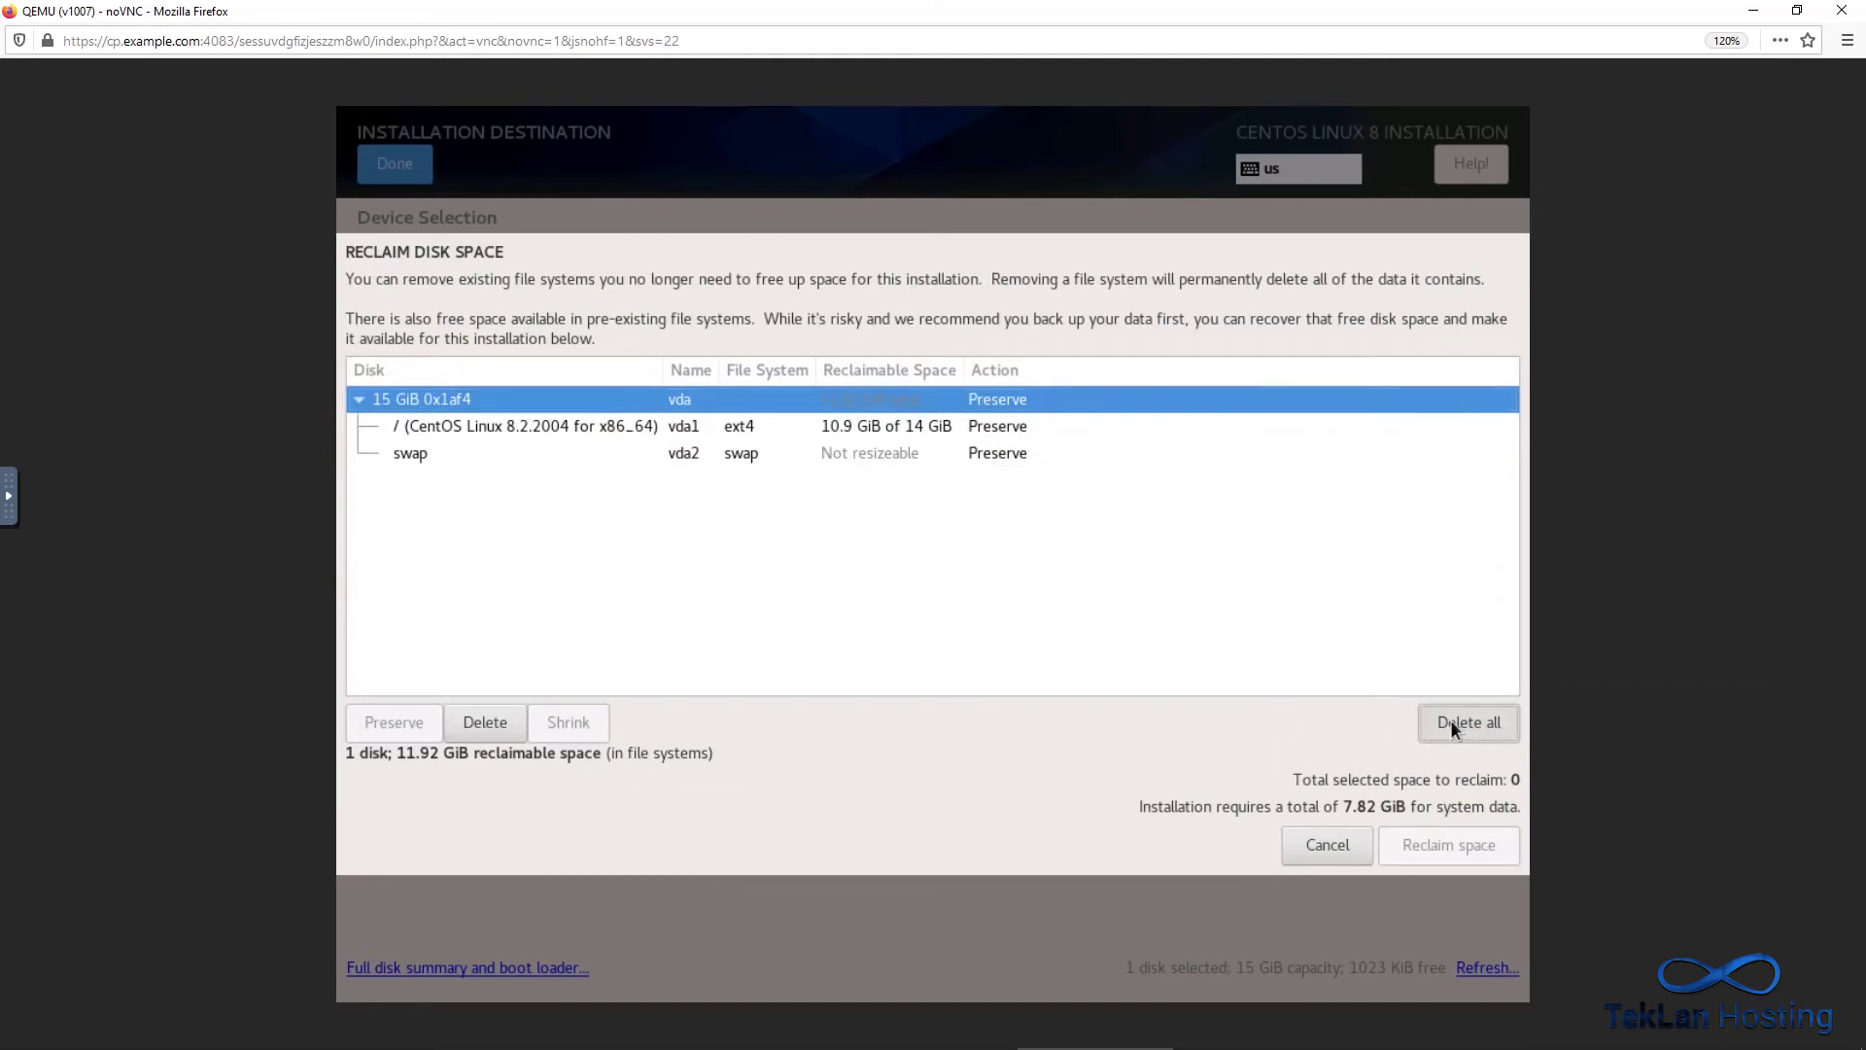
{"action": "left_click", "coordinate": [1453, 723]}
{"action": "left_click", "coordinate": [1448, 842]}
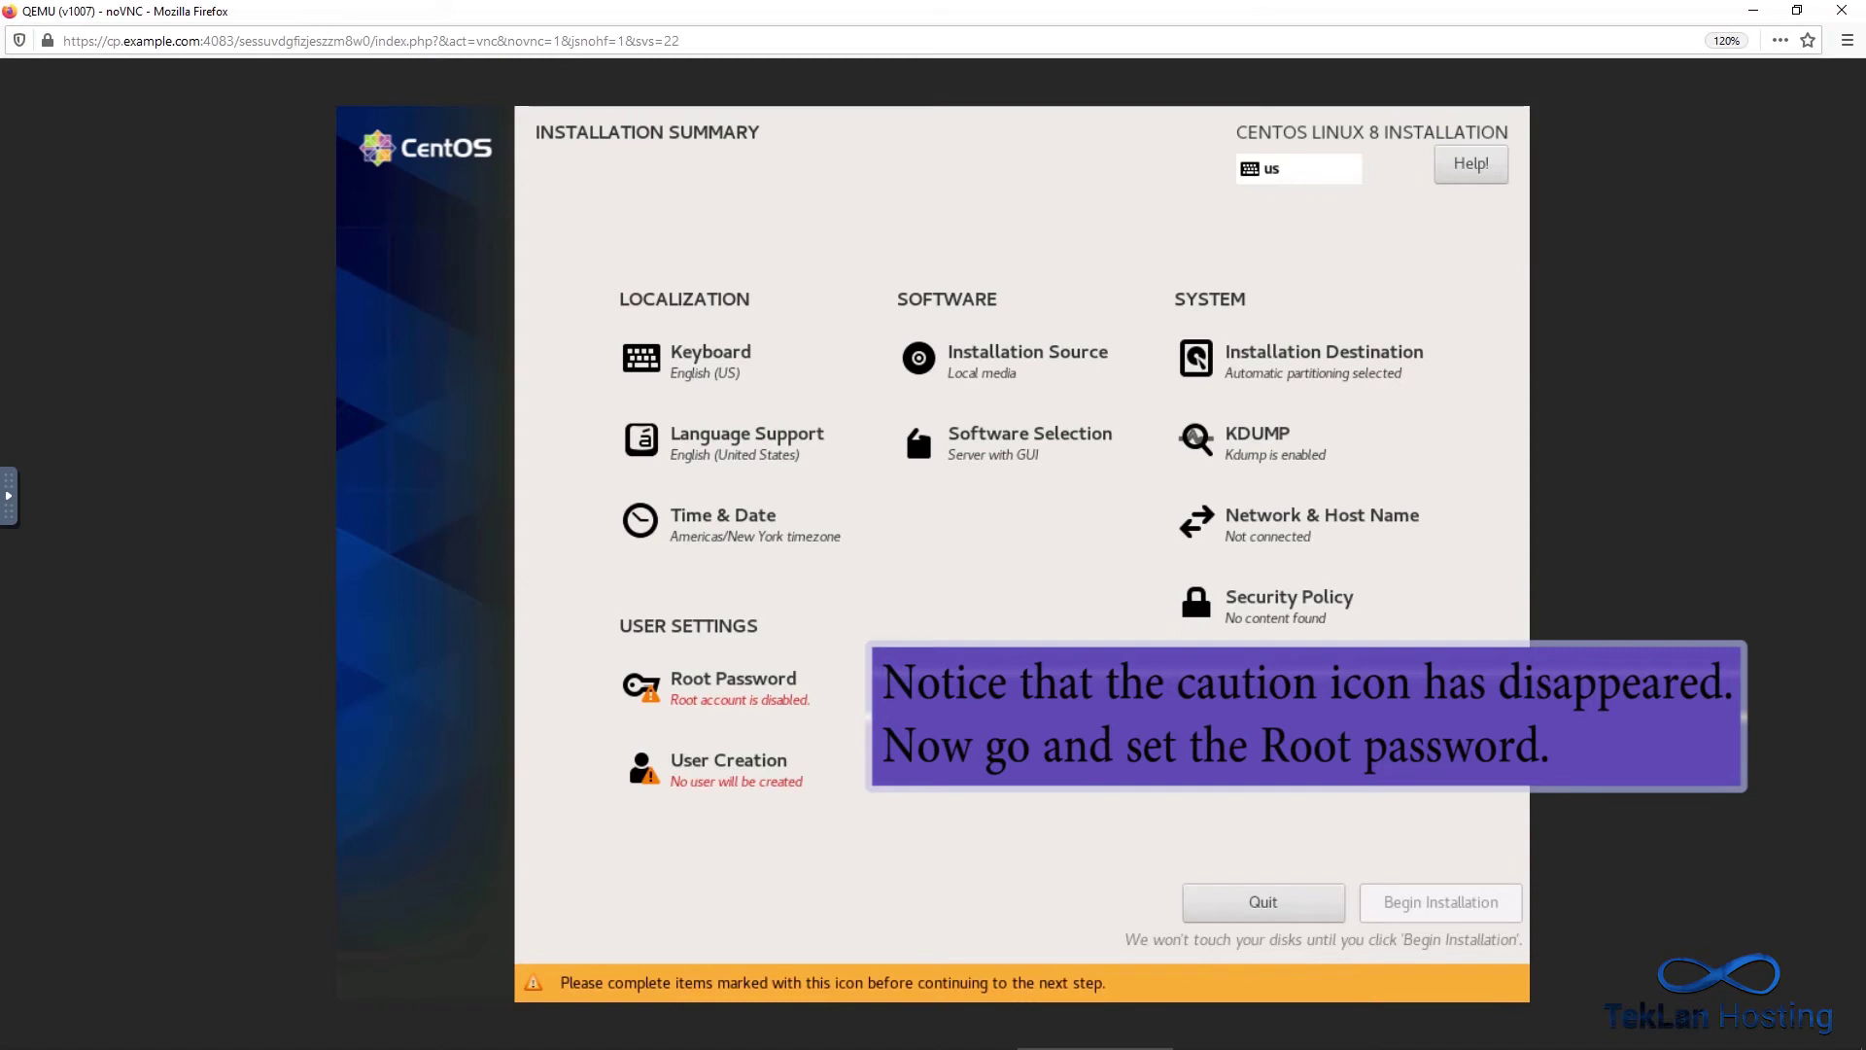
Set the root account password, entering it in both the Root Password and Confirm fields.
{"action": "left_click", "coordinate": [746, 712]}
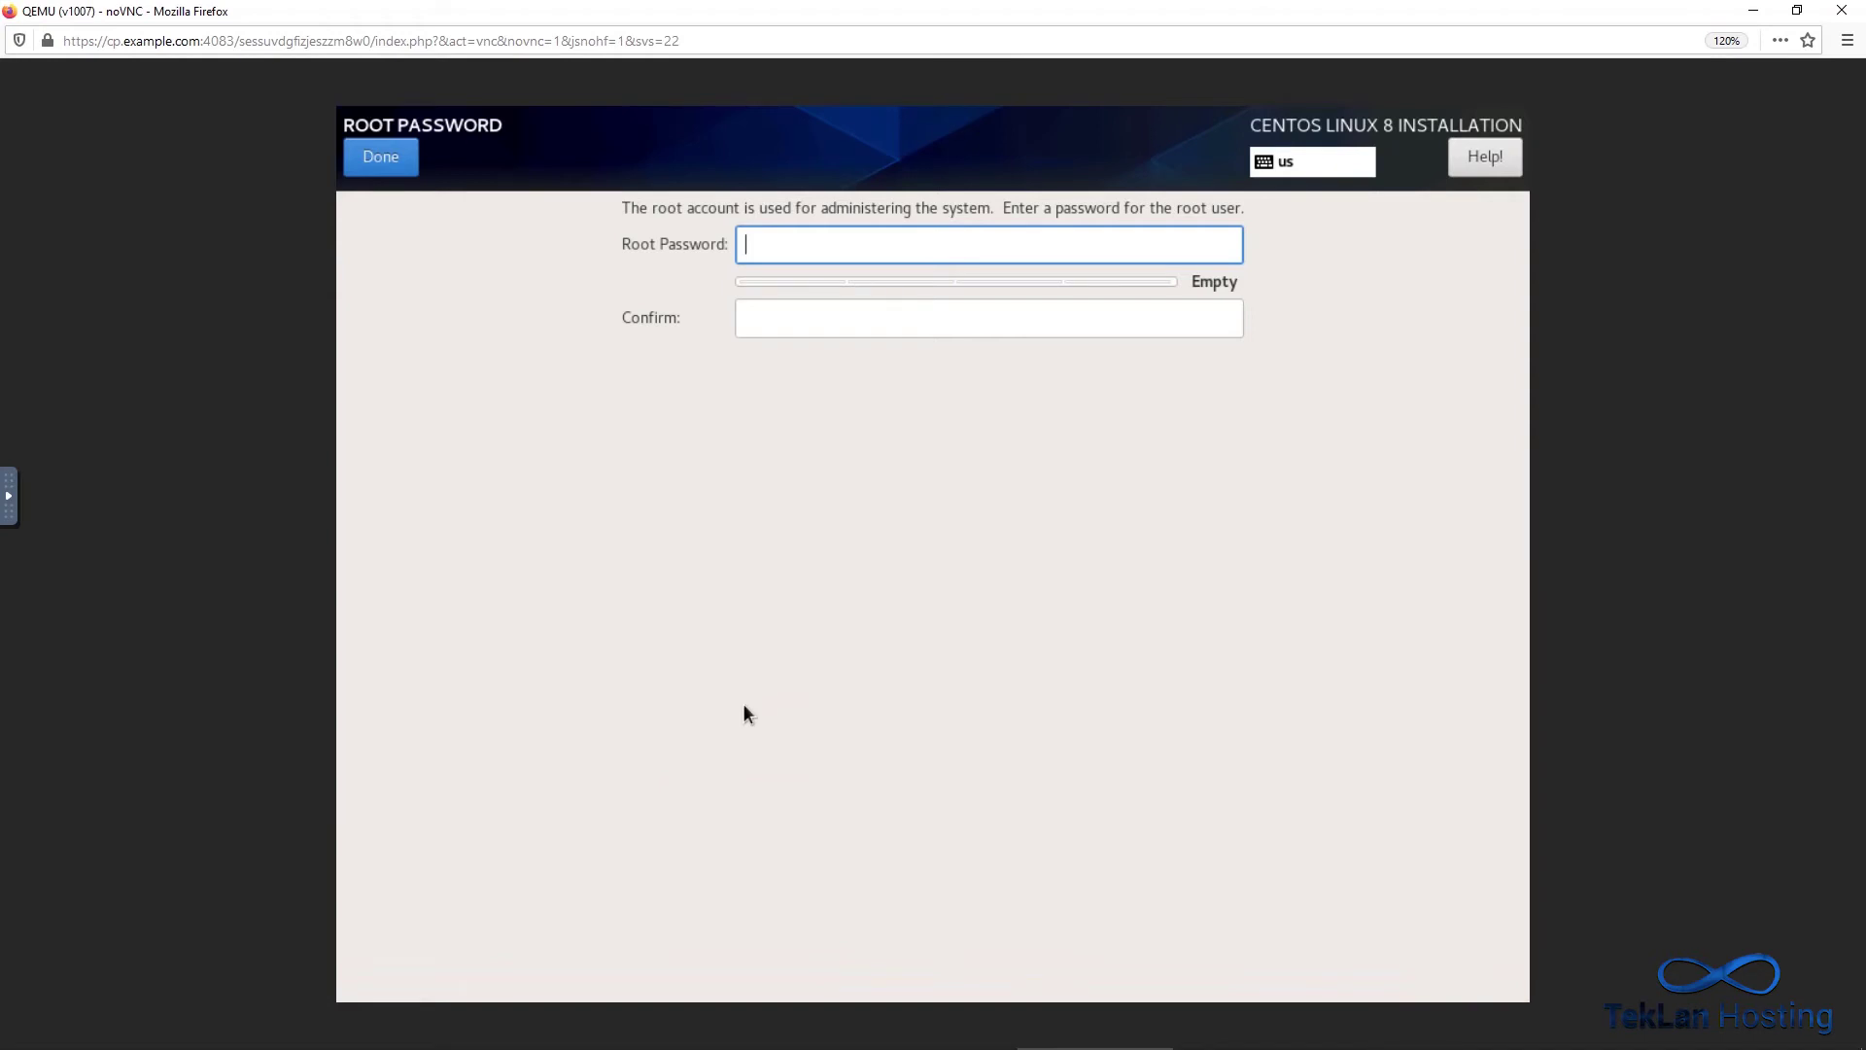
{"action": "type", "text": "*********"}
{"action": "left_click", "coordinate": [787, 308]}
{"action": "type", "text": "*********"}
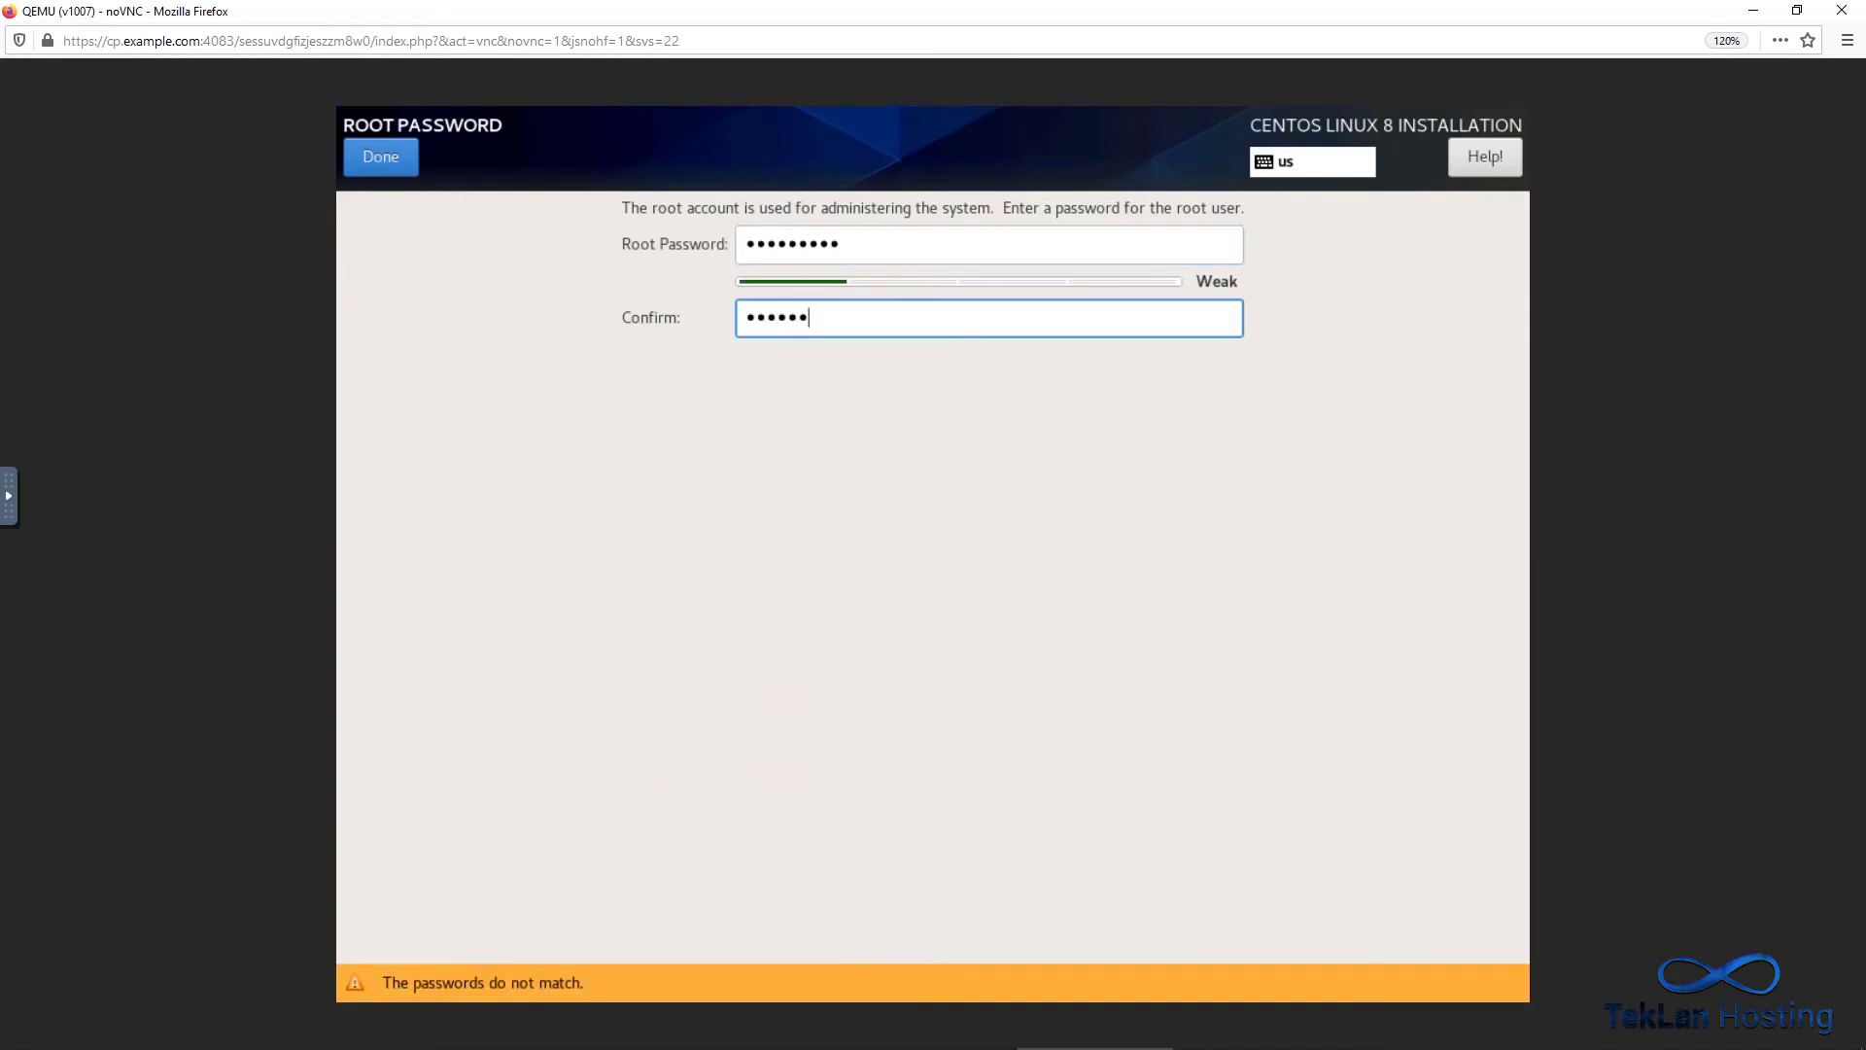
{"action": "left_click", "coordinate": [396, 153]}
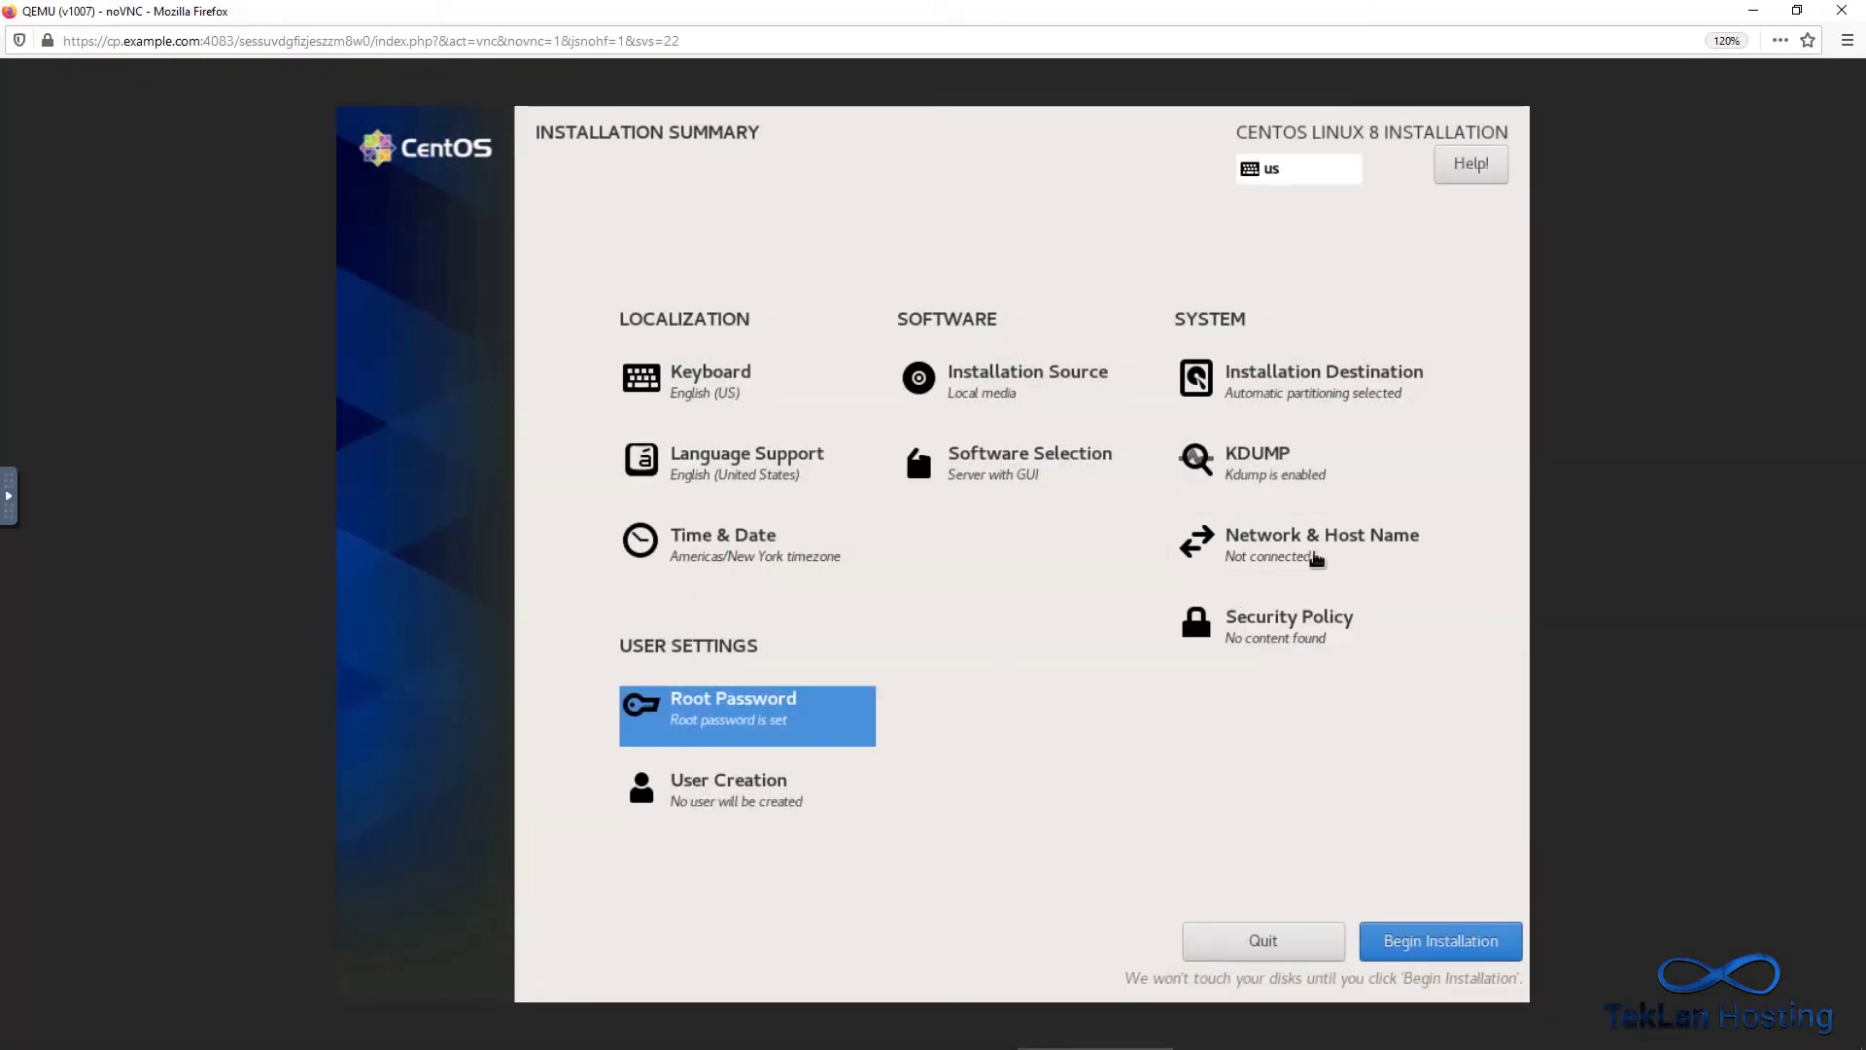
Switch on the Ethernet (ens3) connection and apply server.example.com as the host name.
{"action": "left_click", "coordinate": [1317, 560]}
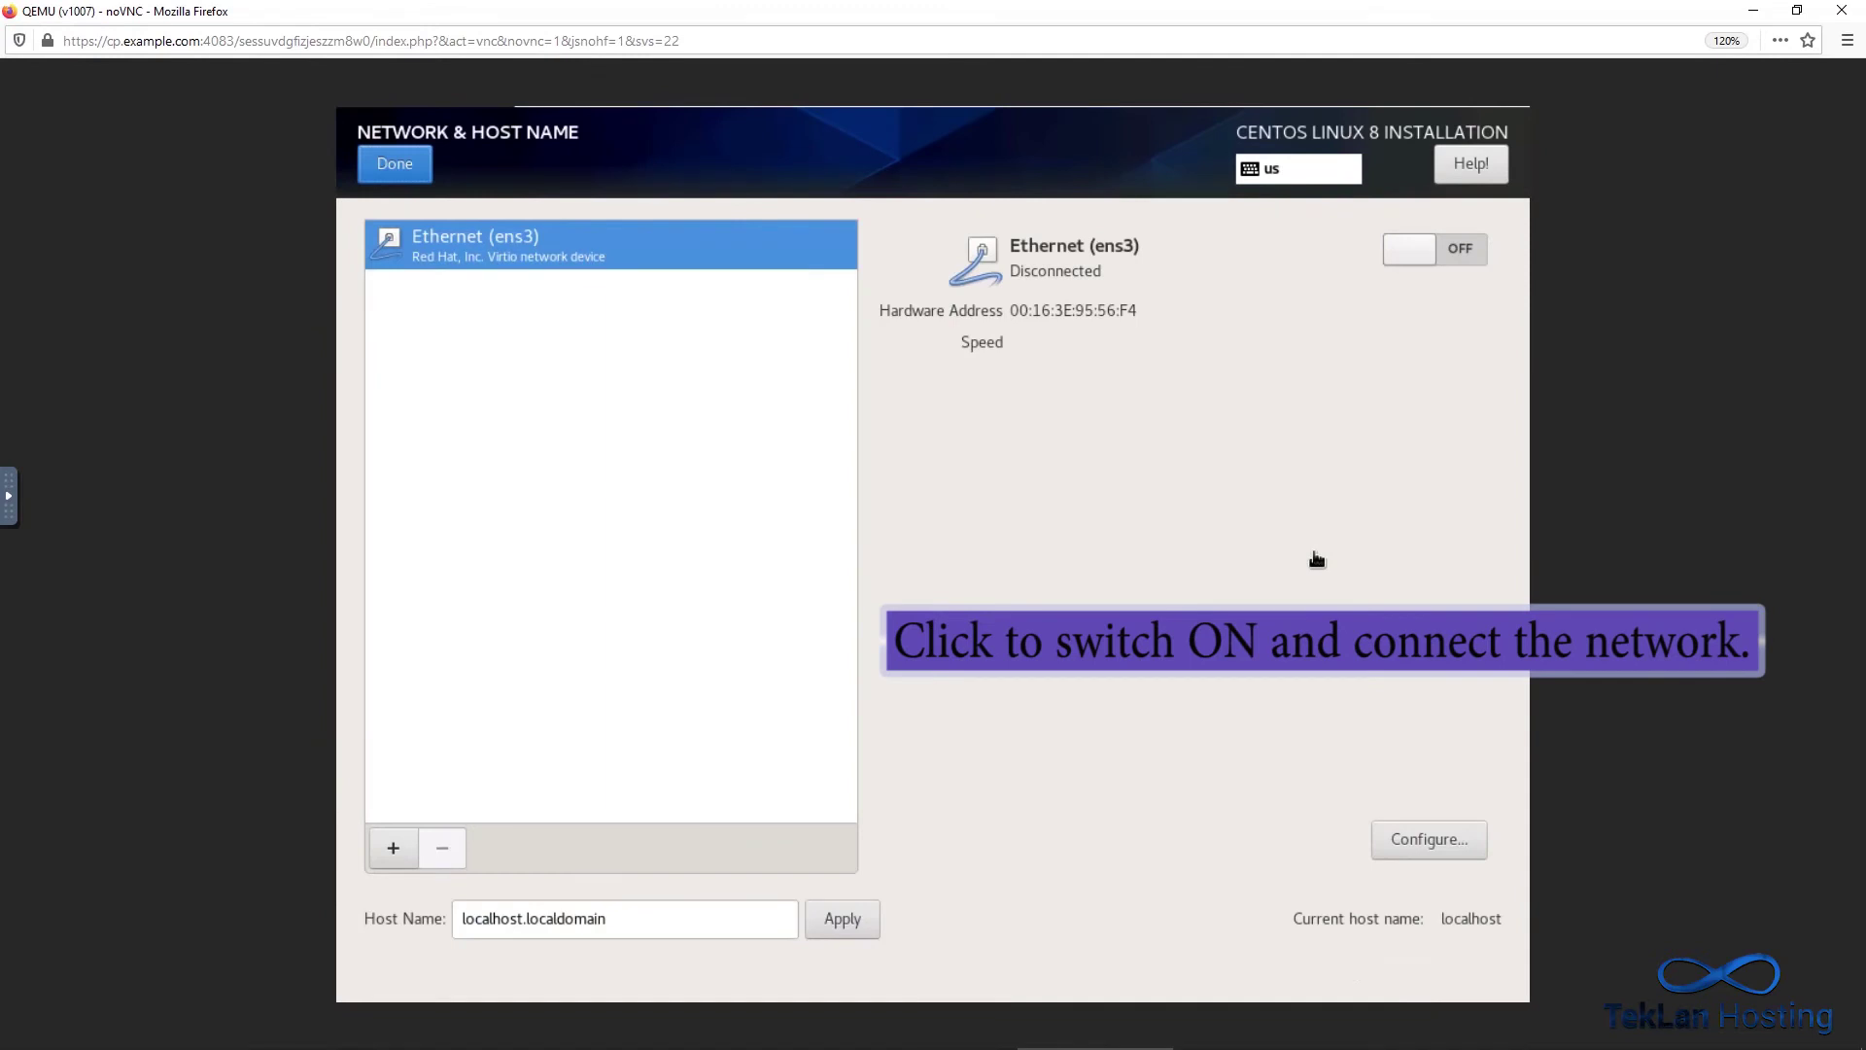
{"action": "left_click", "coordinate": [1449, 247]}
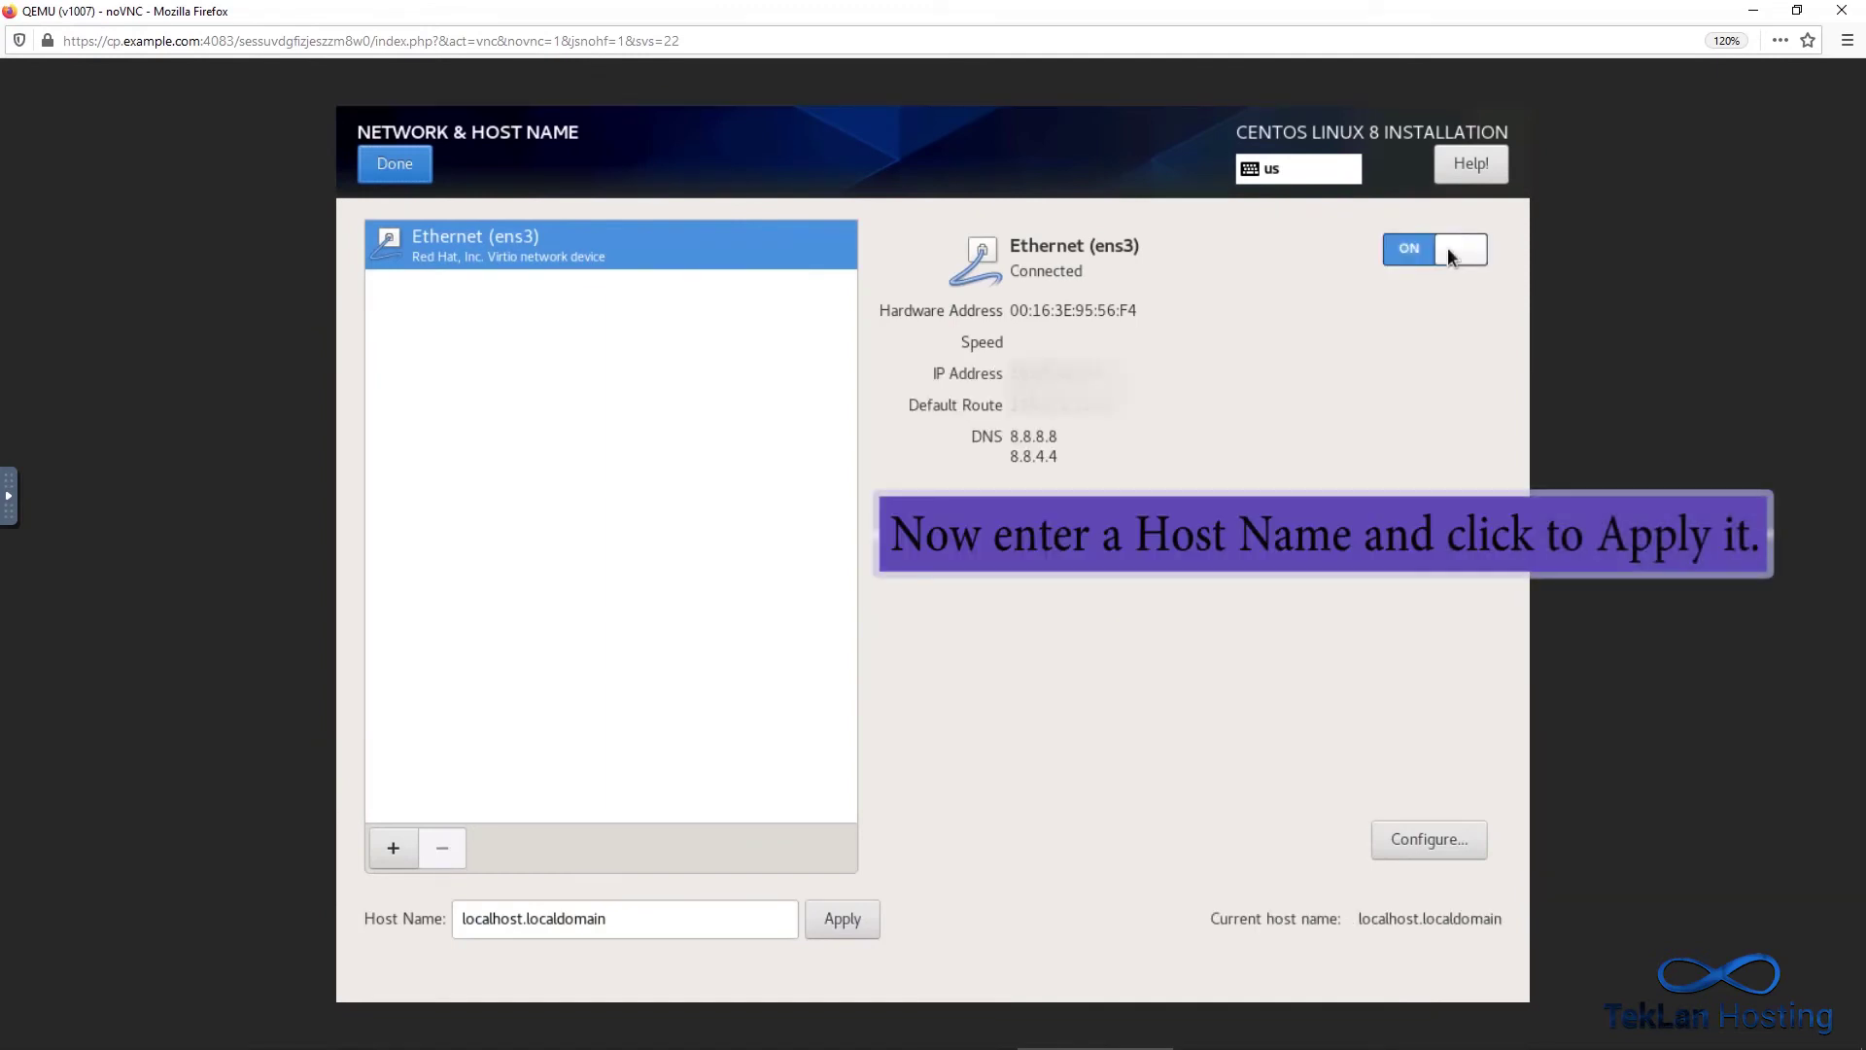
{"action": "left_click", "coordinate": [645, 928]}
{"action": "left_click_drag", "start_coordinate": [645, 928], "coordinate": [410, 939]}
{"action": "type", "text": "server.example.com"}
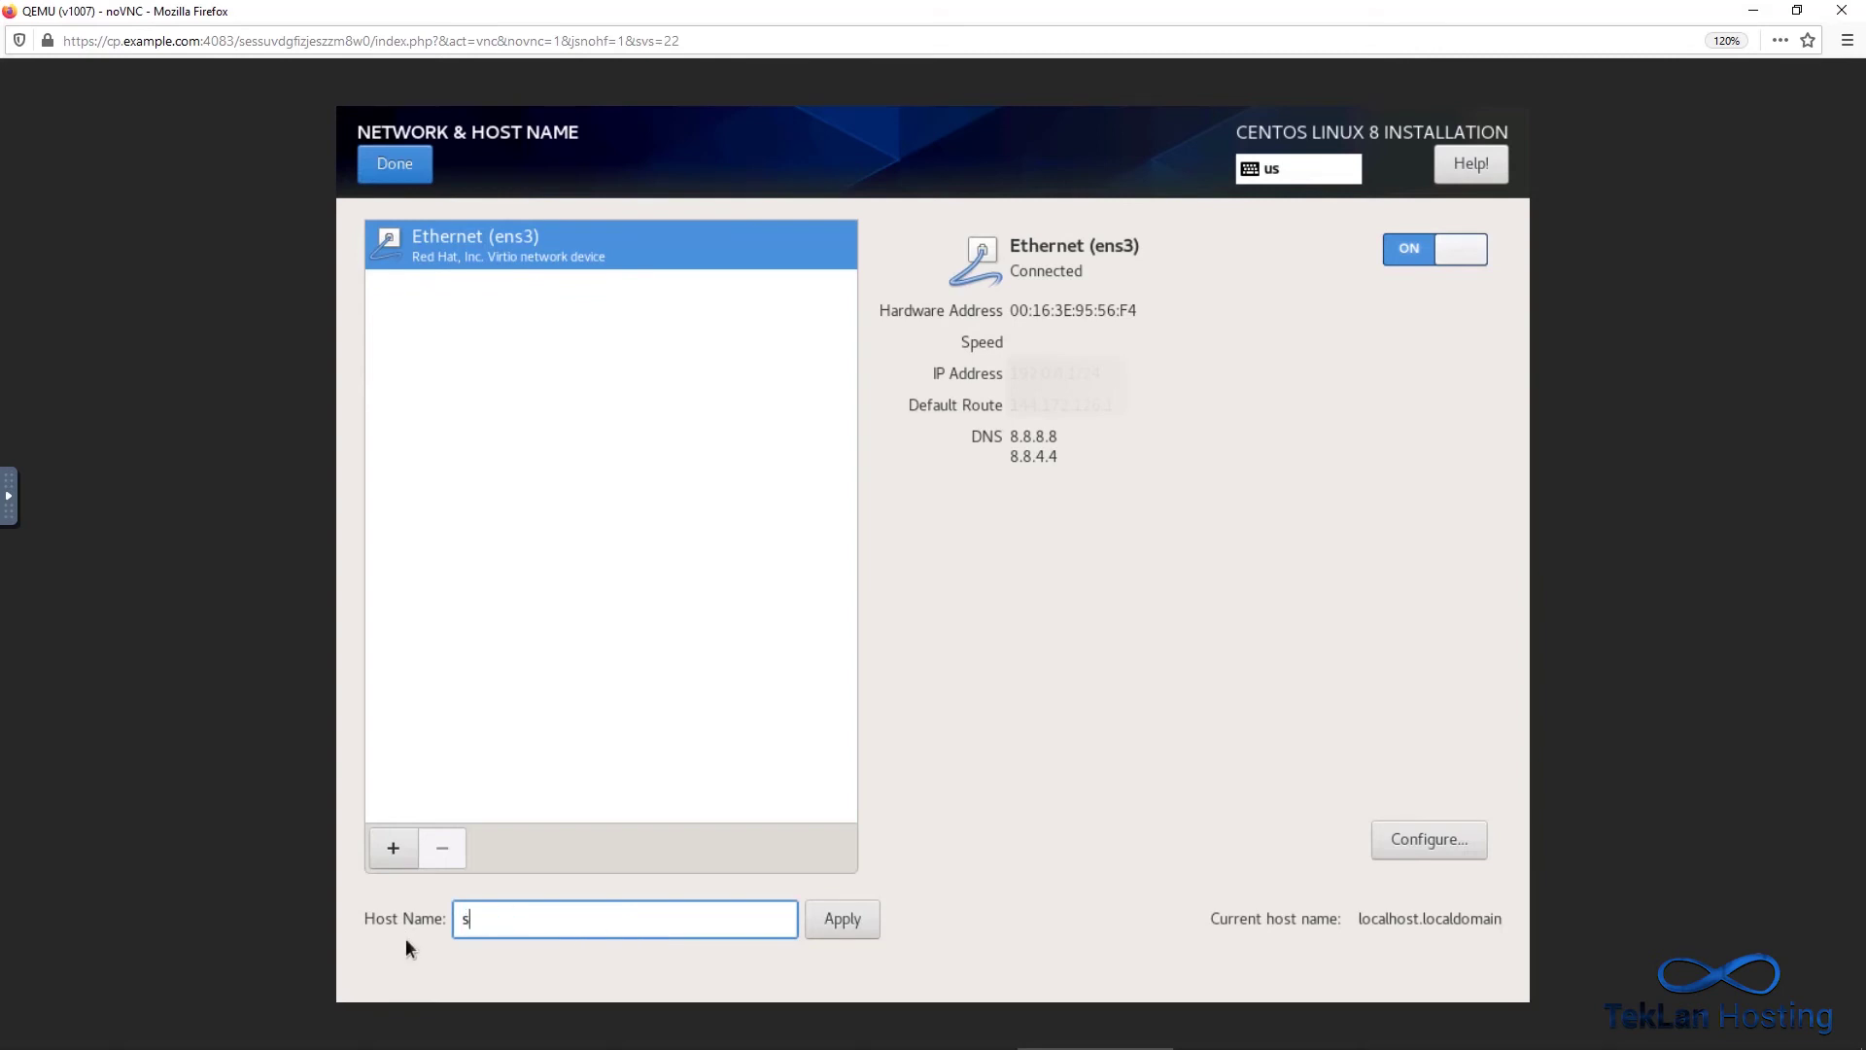
{"action": "left_click", "coordinate": [817, 918]}
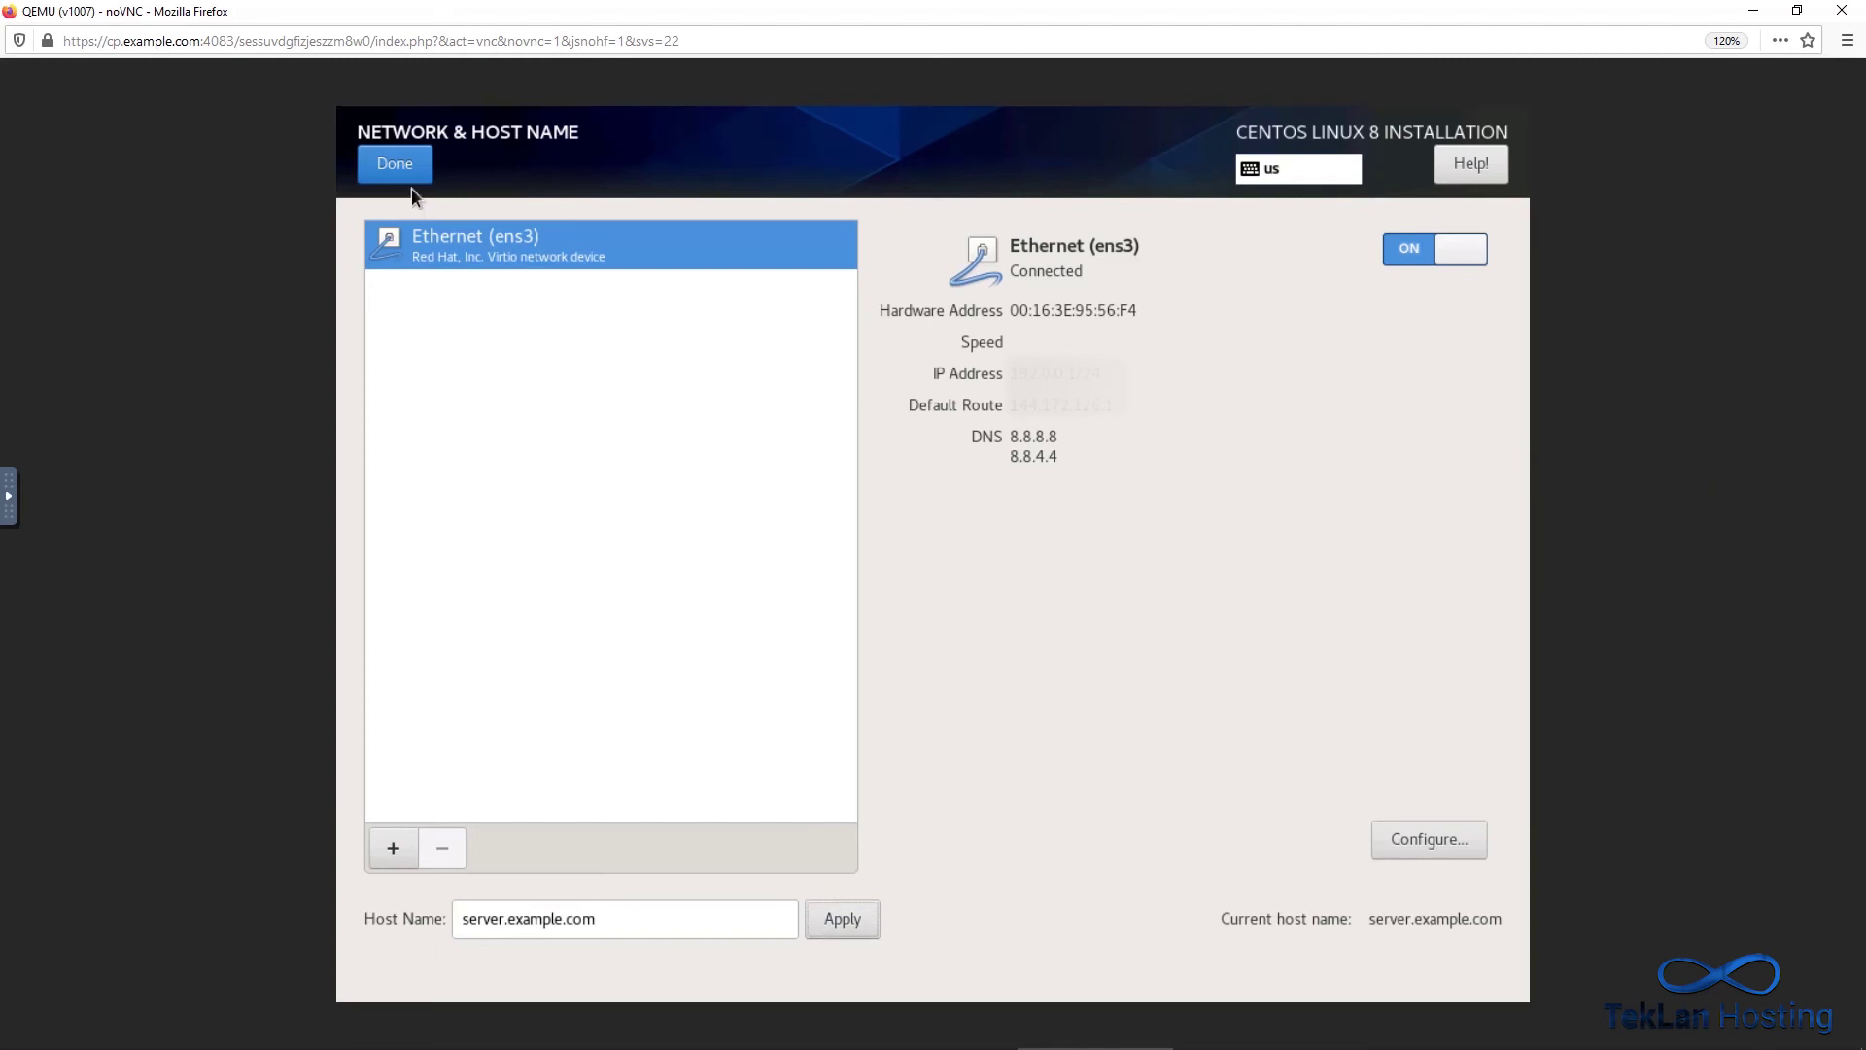
{"action": "left_click", "coordinate": [398, 165]}
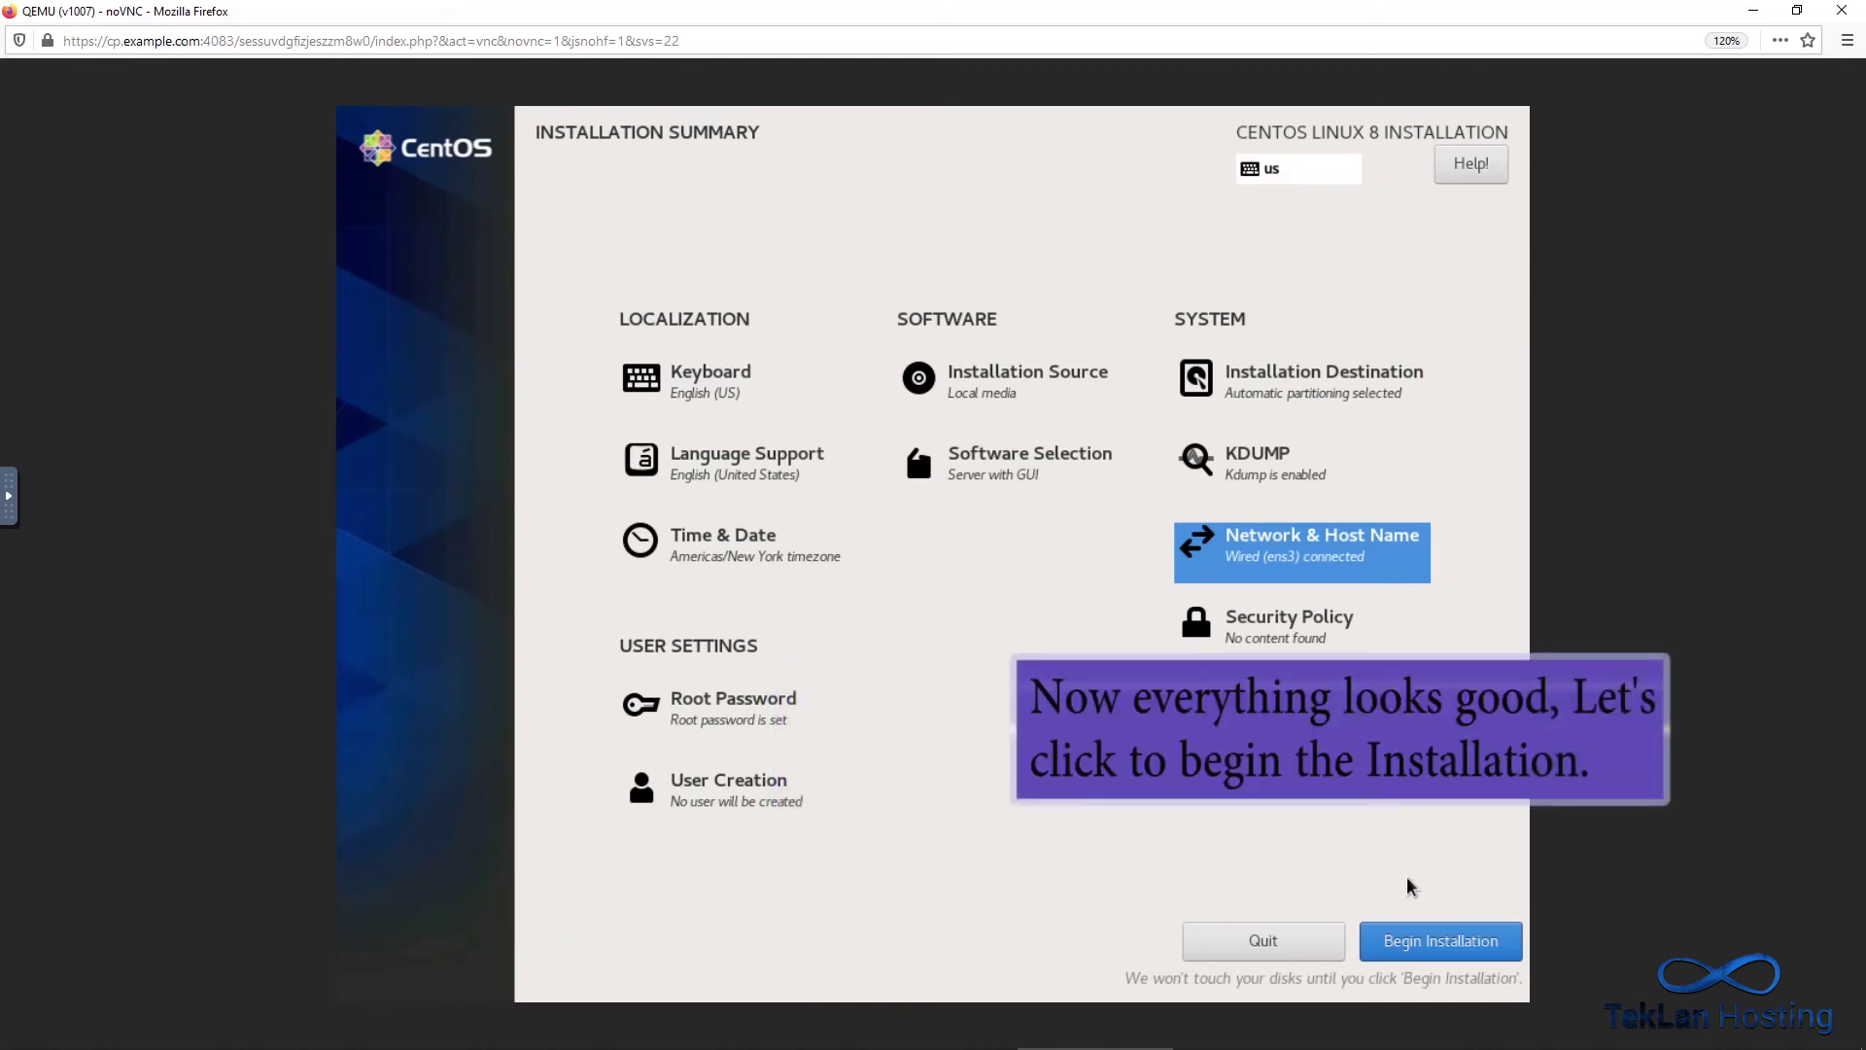
Begin the CentOS installation and reboot the system once it is complete.
{"action": "left_click", "coordinate": [1419, 935]}
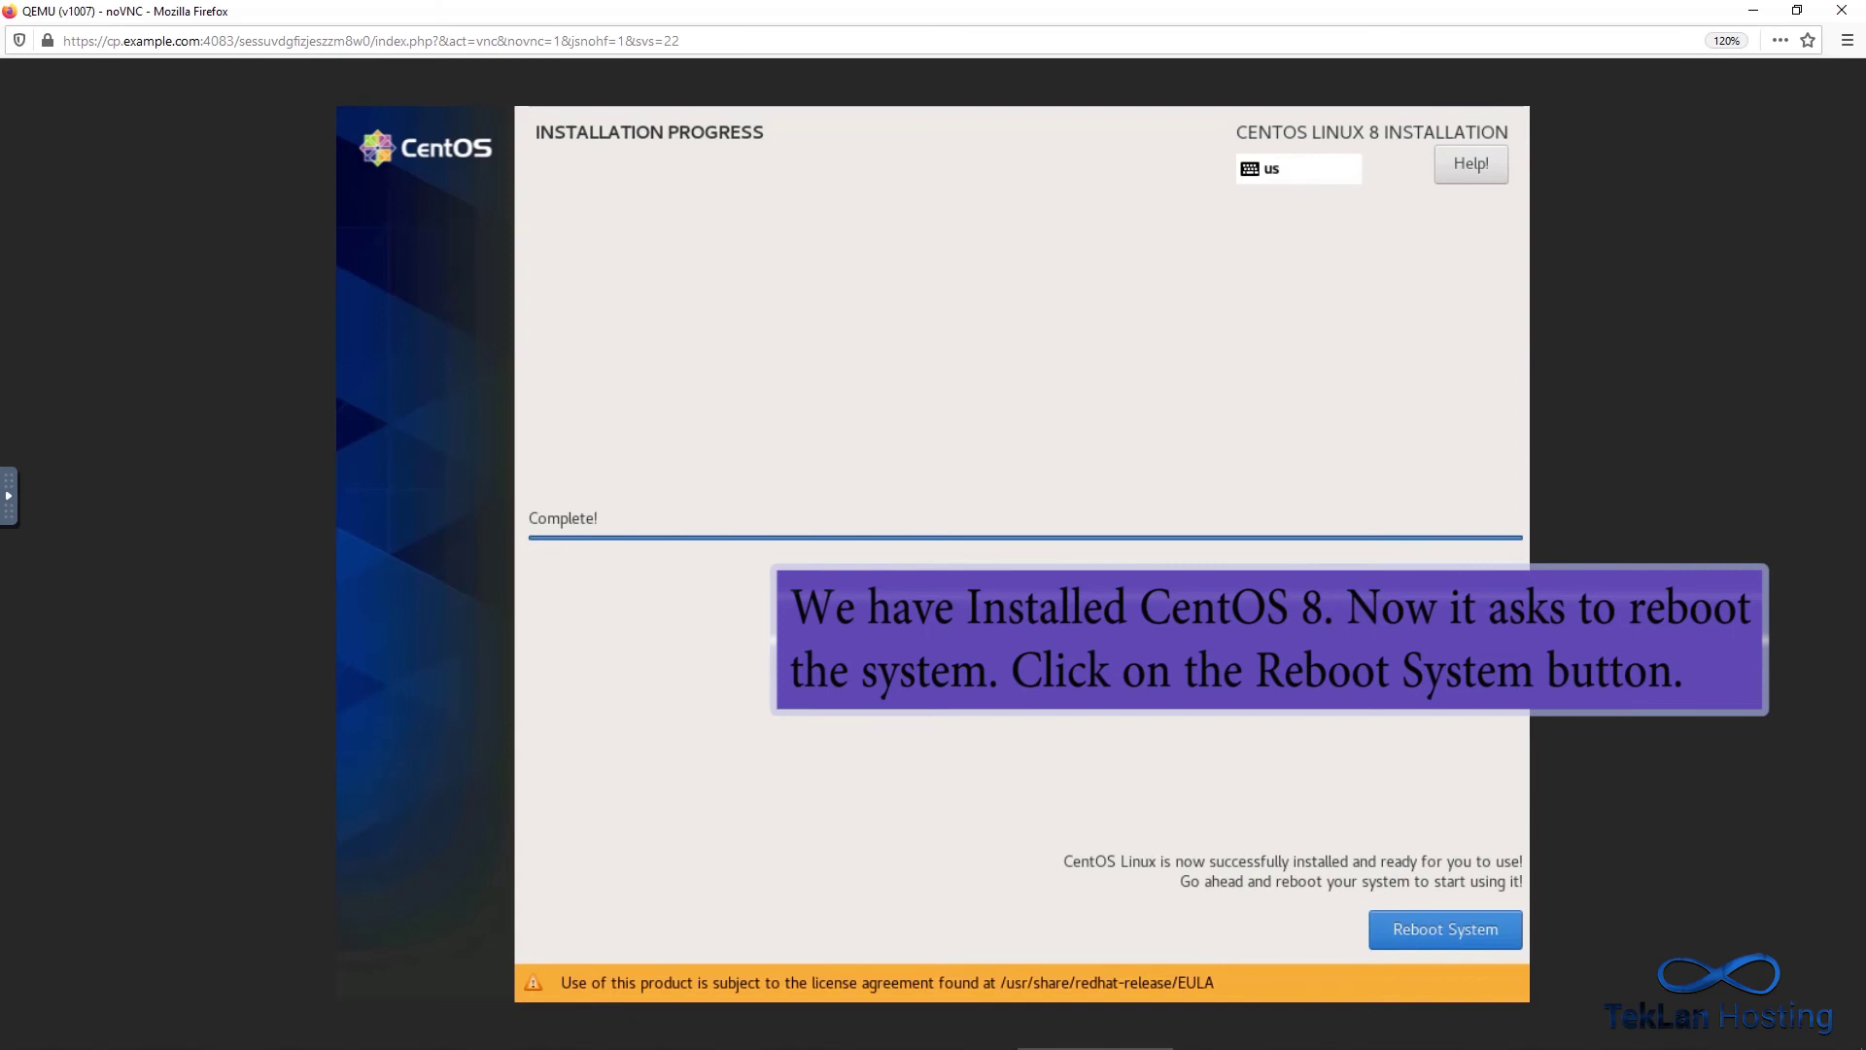
{"action": "left_click", "coordinate": [1448, 924]}
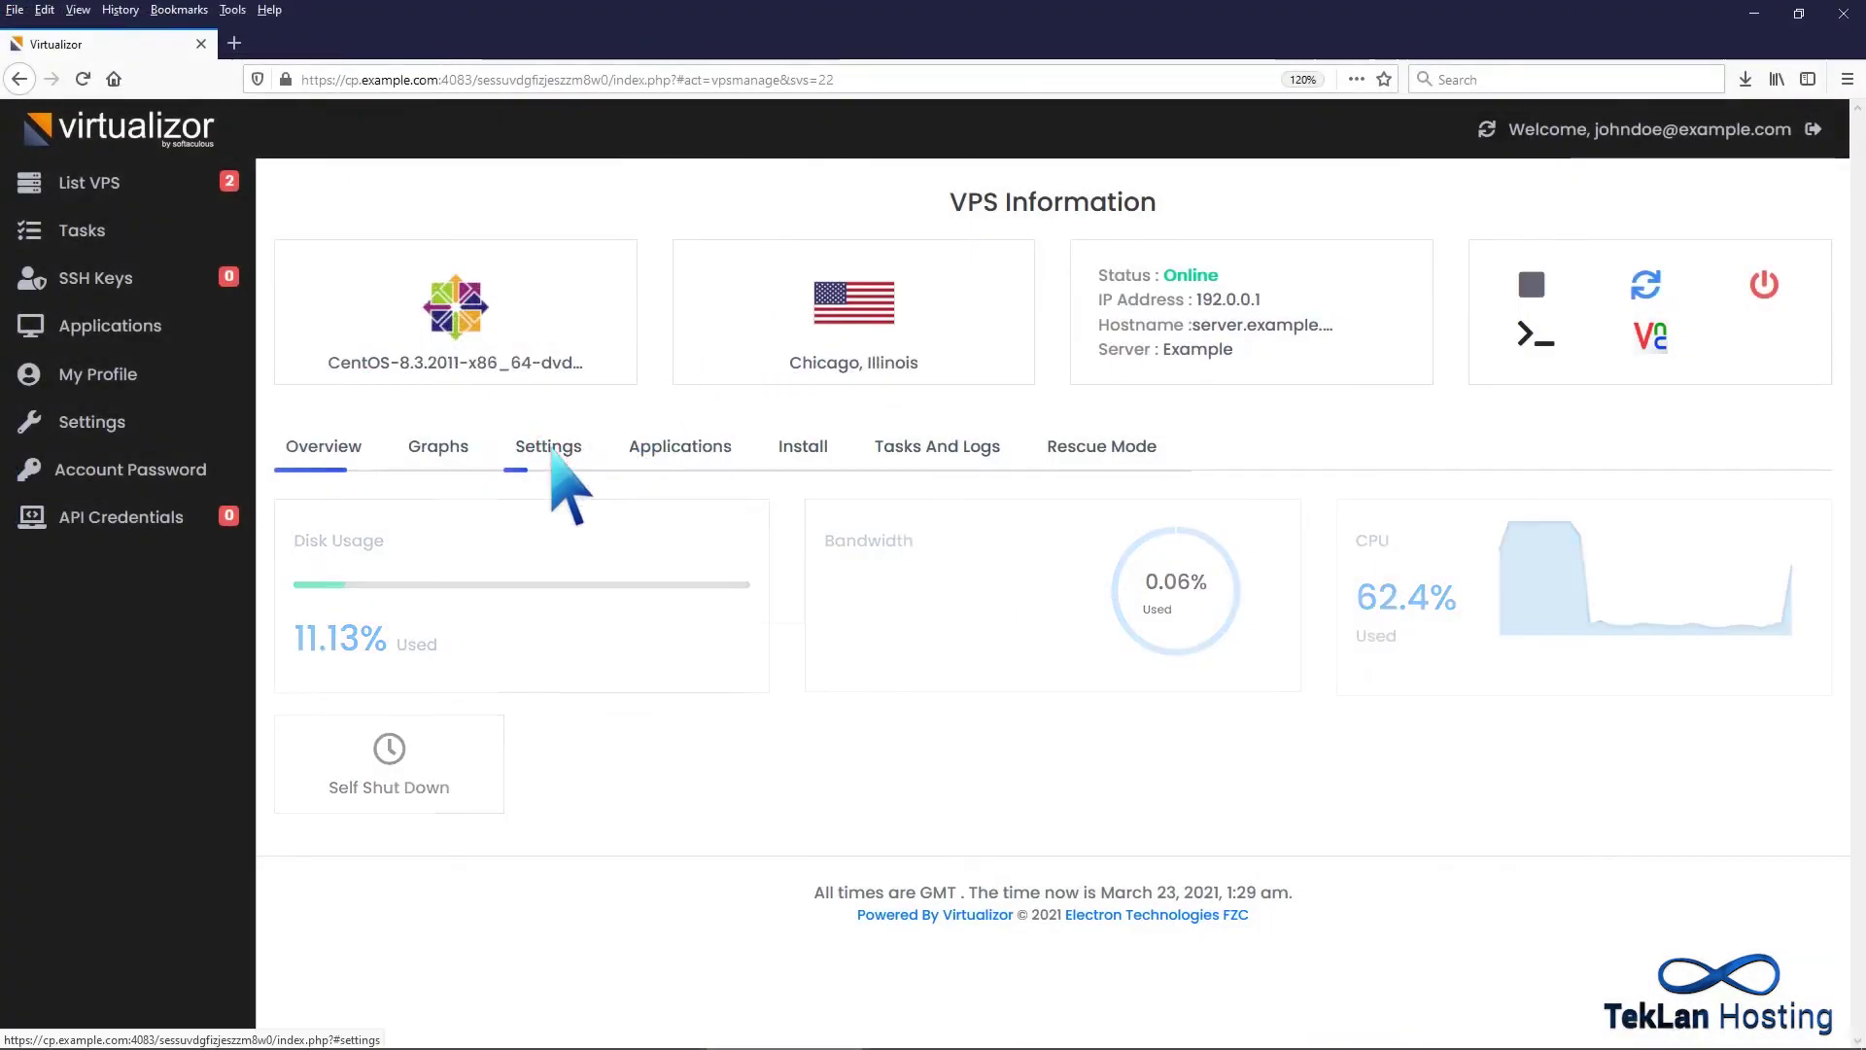
Set the VPS boot order to 1) Hard Disk 2) CD Drive in the Virtualizor VPS configuration and save the settings.
{"action": "left_click", "coordinate": [550, 455]}
{"action": "left_click", "coordinate": [428, 621]}
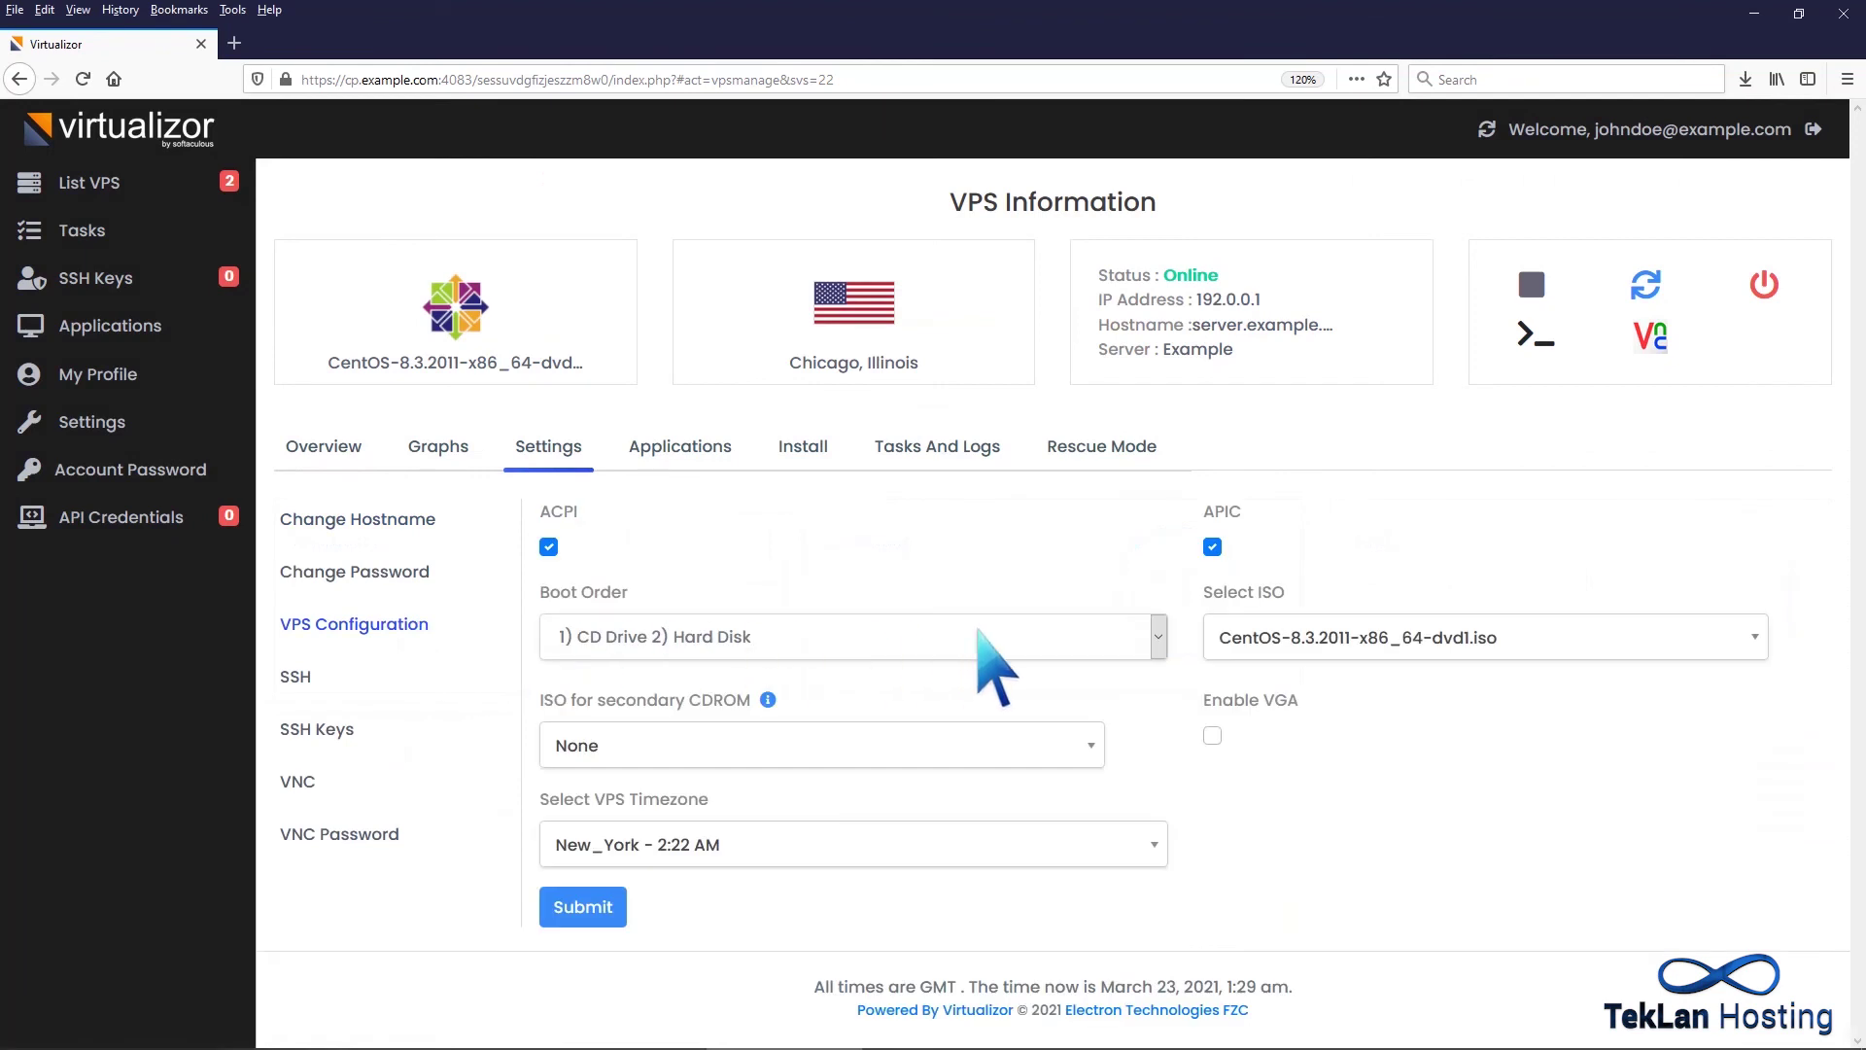
{"action": "left_click", "coordinate": [1157, 636]}
{"action": "left_click", "coordinate": [798, 706]}
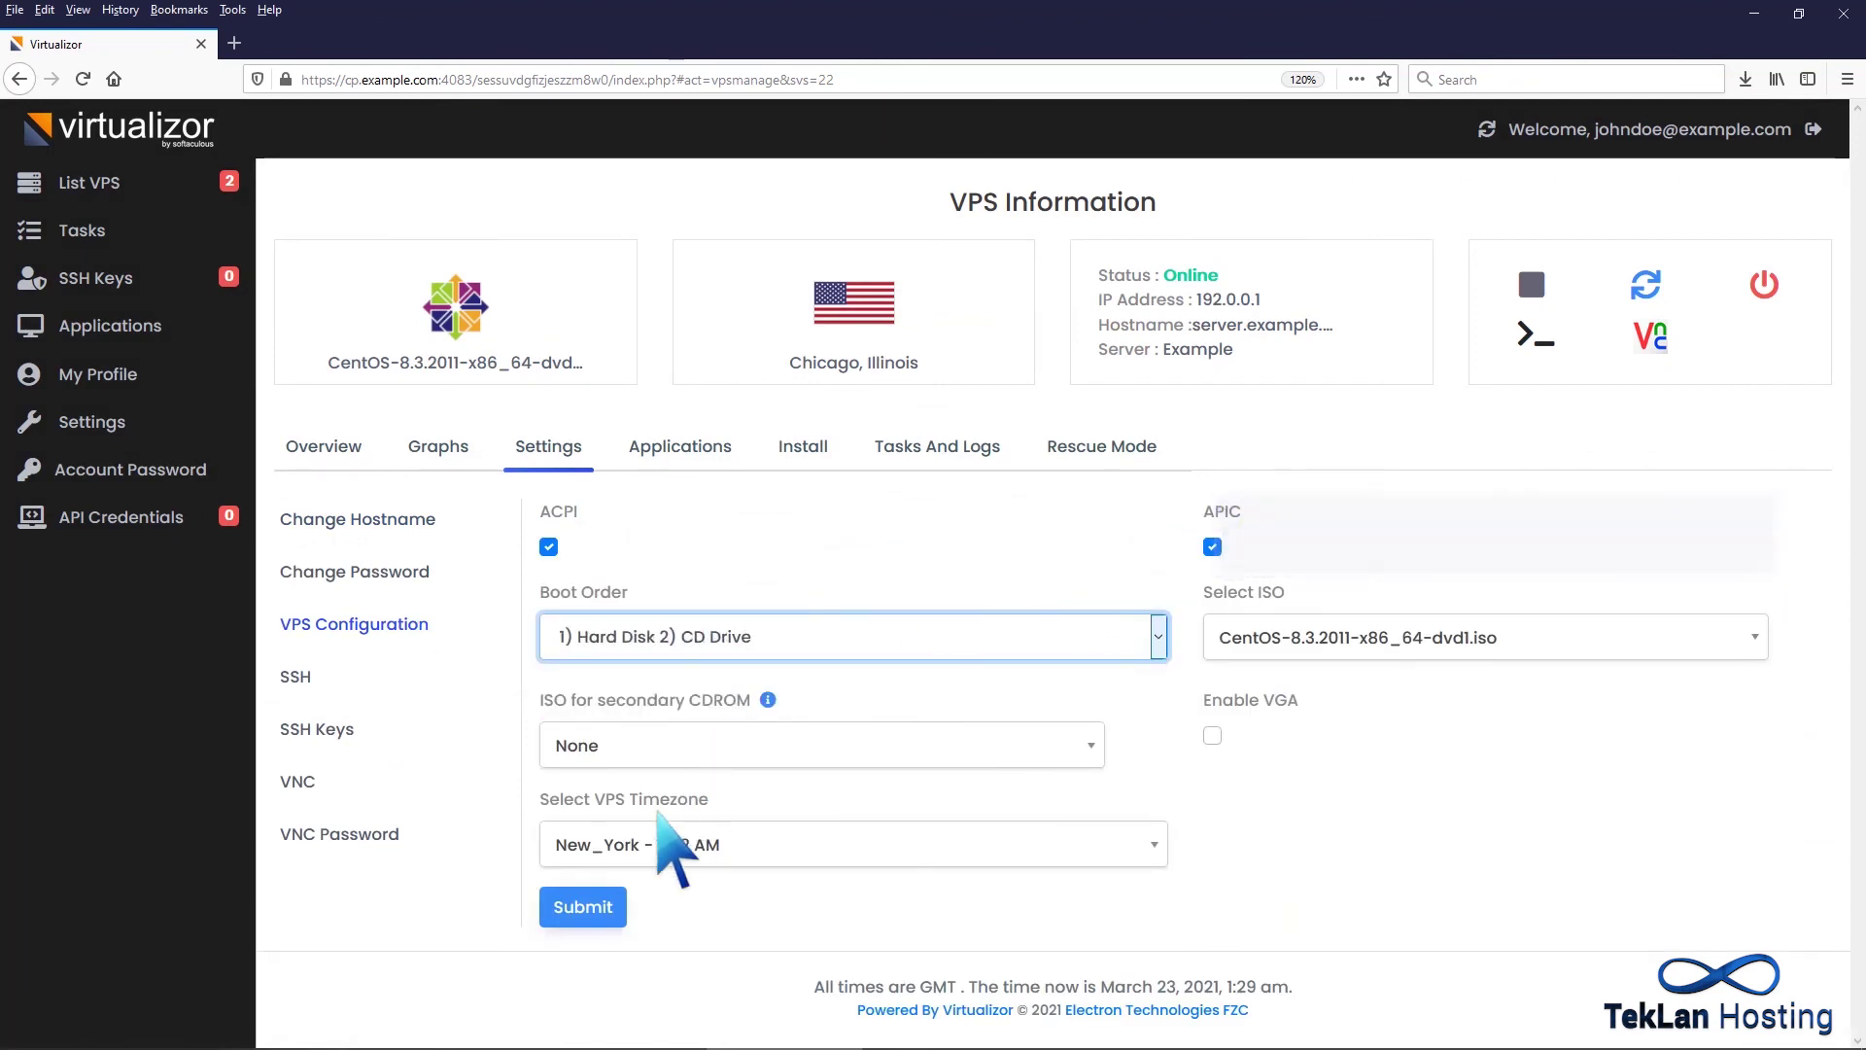
{"action": "left_click", "coordinate": [590, 909]}
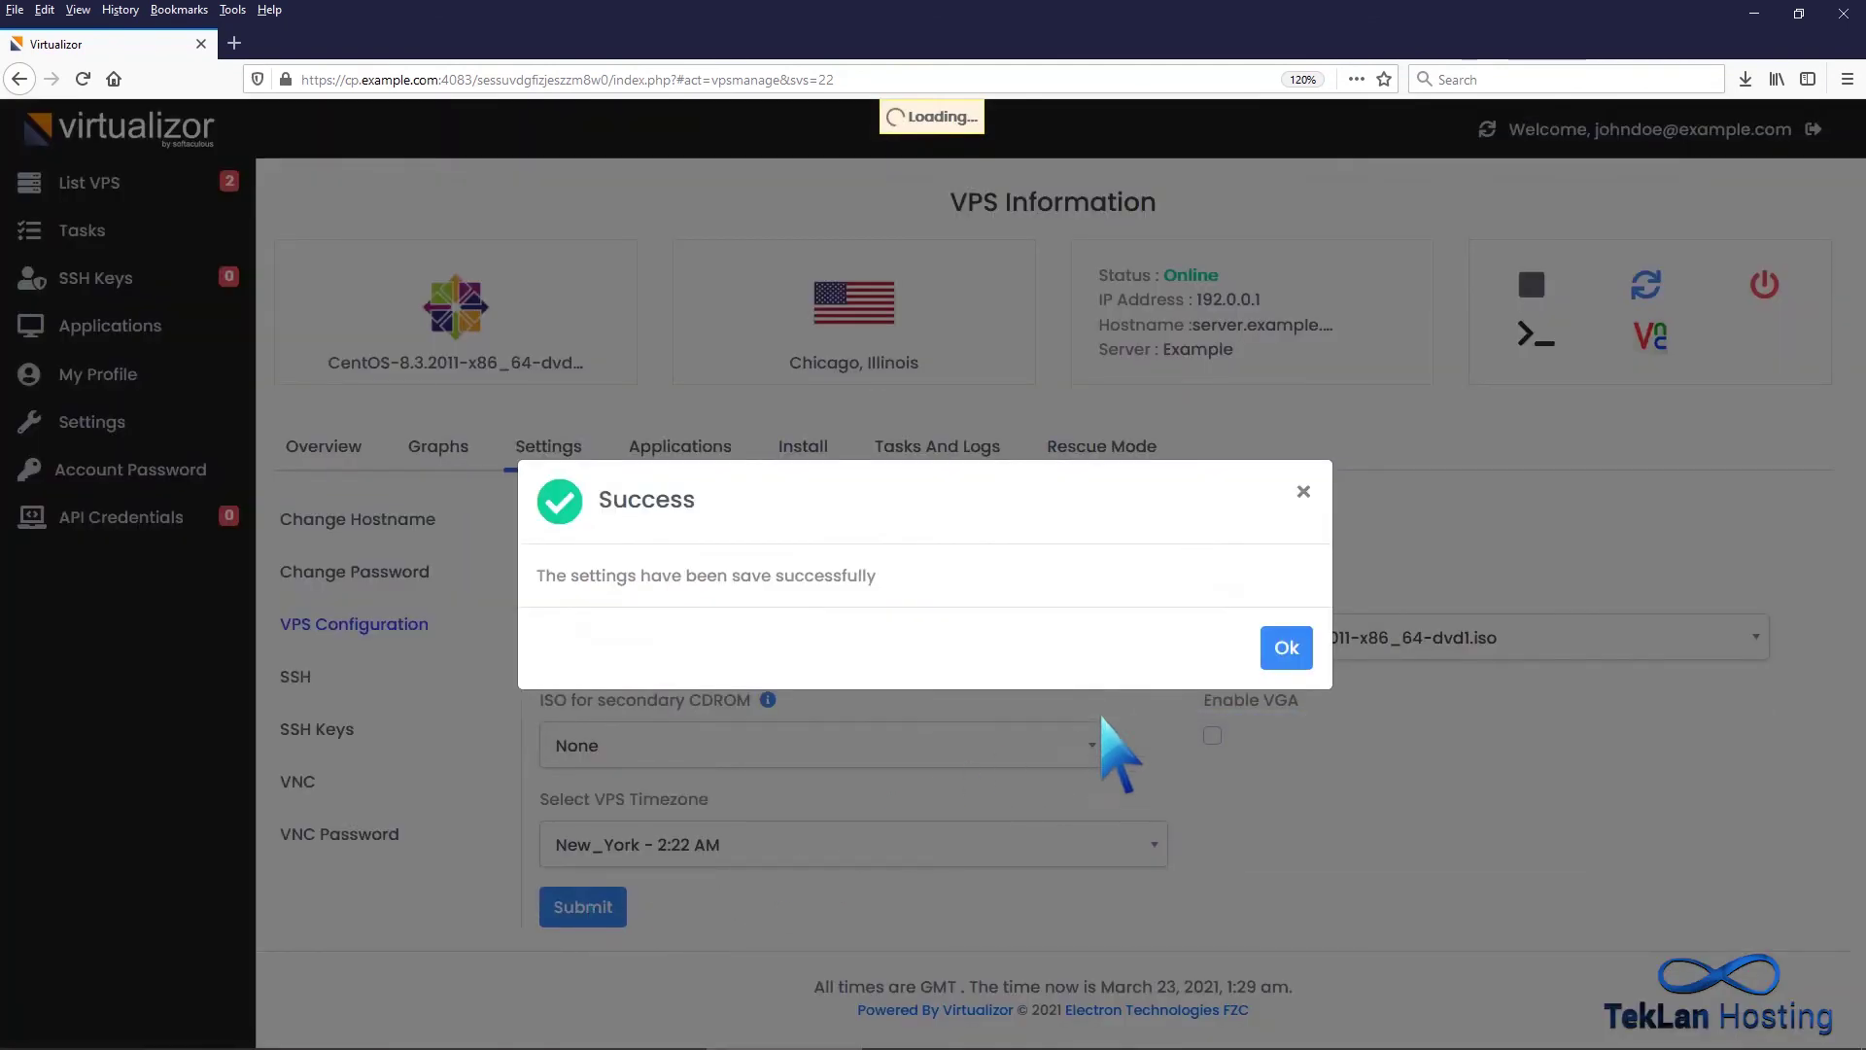
{"action": "left_click", "coordinate": [1285, 648]}
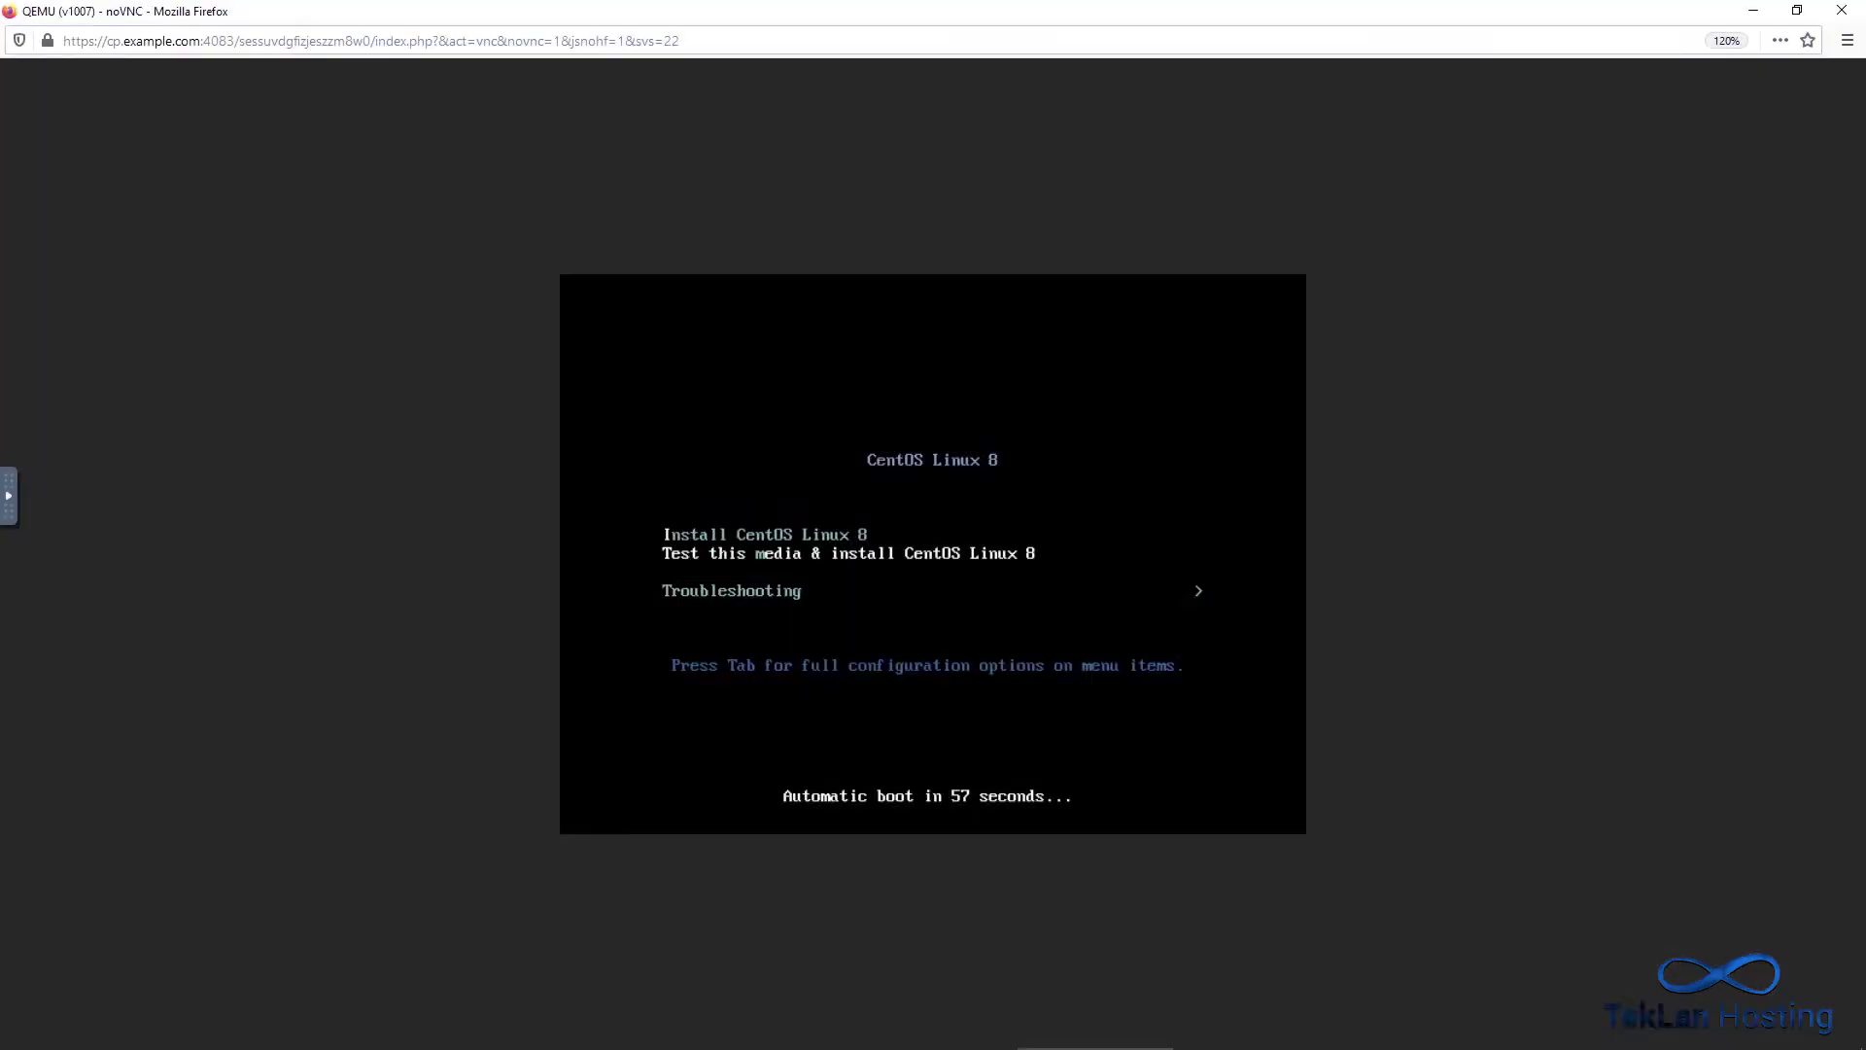
In the VNC console, boot the VPS from the local drive using the Troubleshooting options.
{"action": "key", "text": "Return"}
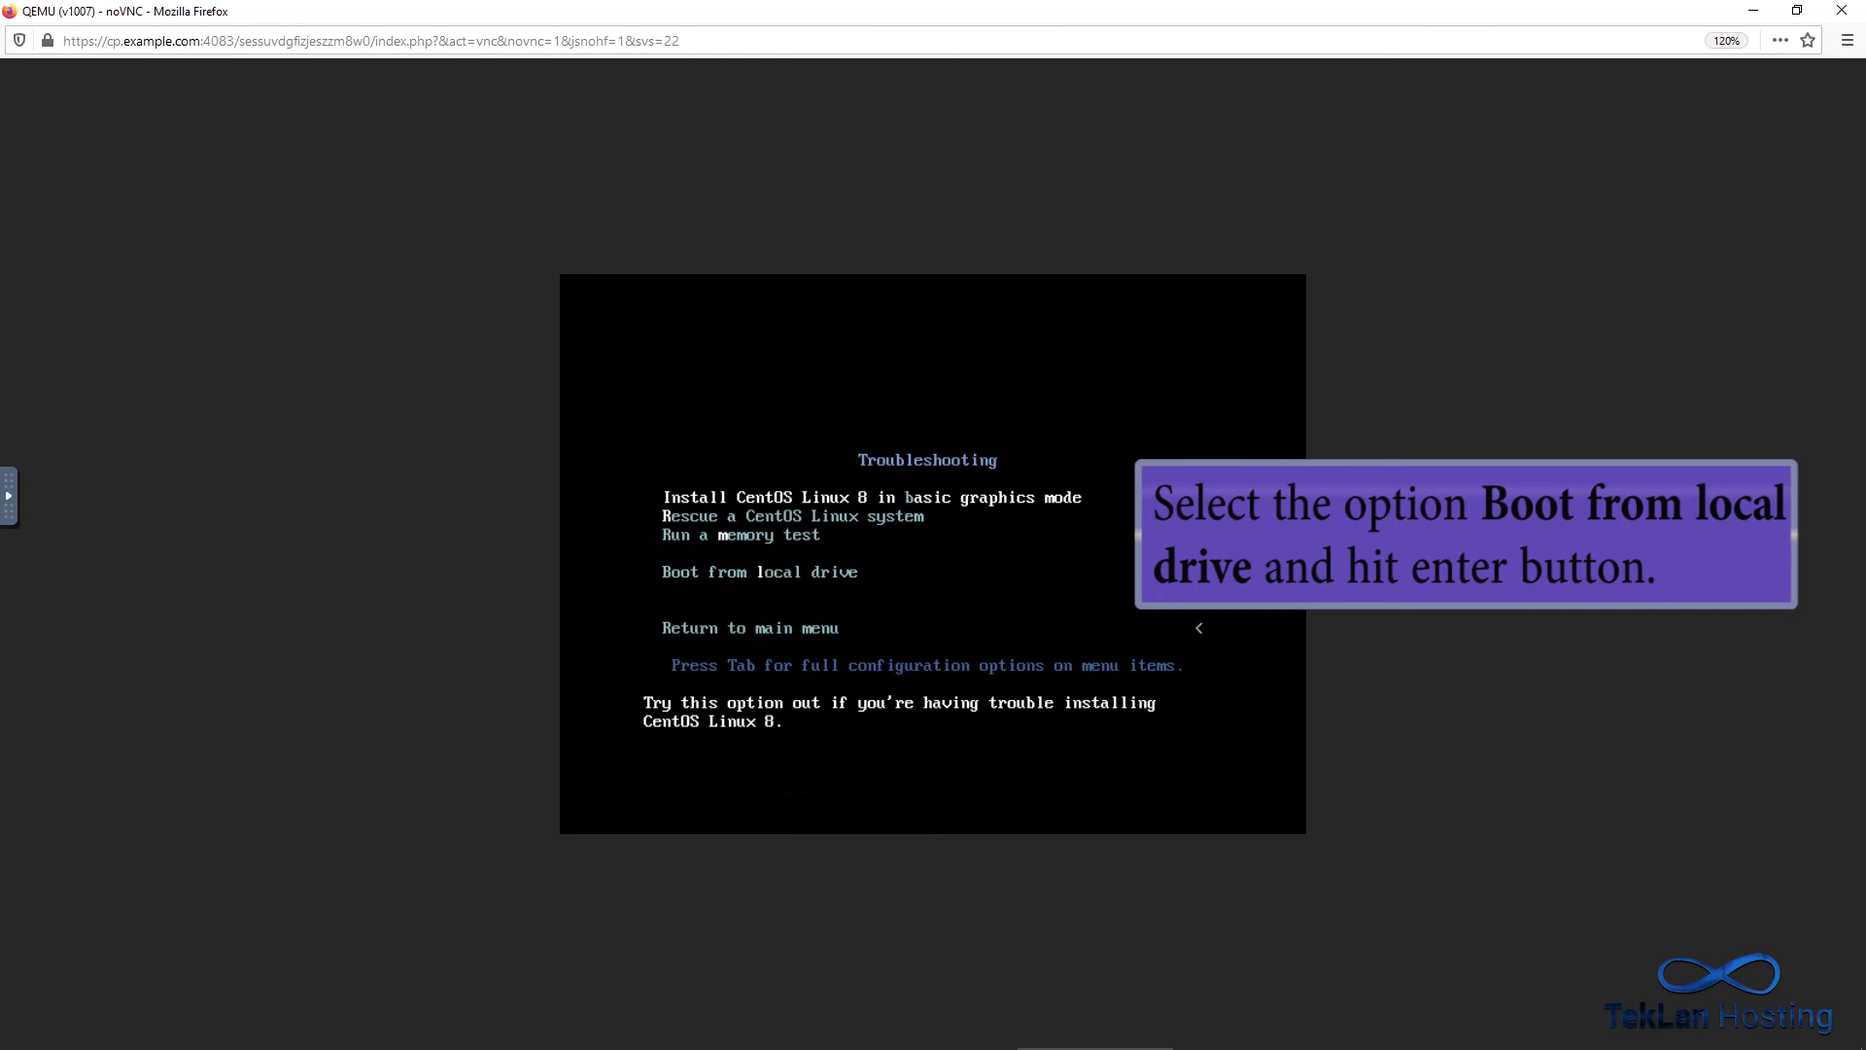
{"action": "key", "text": "Down"}
{"action": "key", "text": "Down"}
{"action": "key", "text": "Down"}
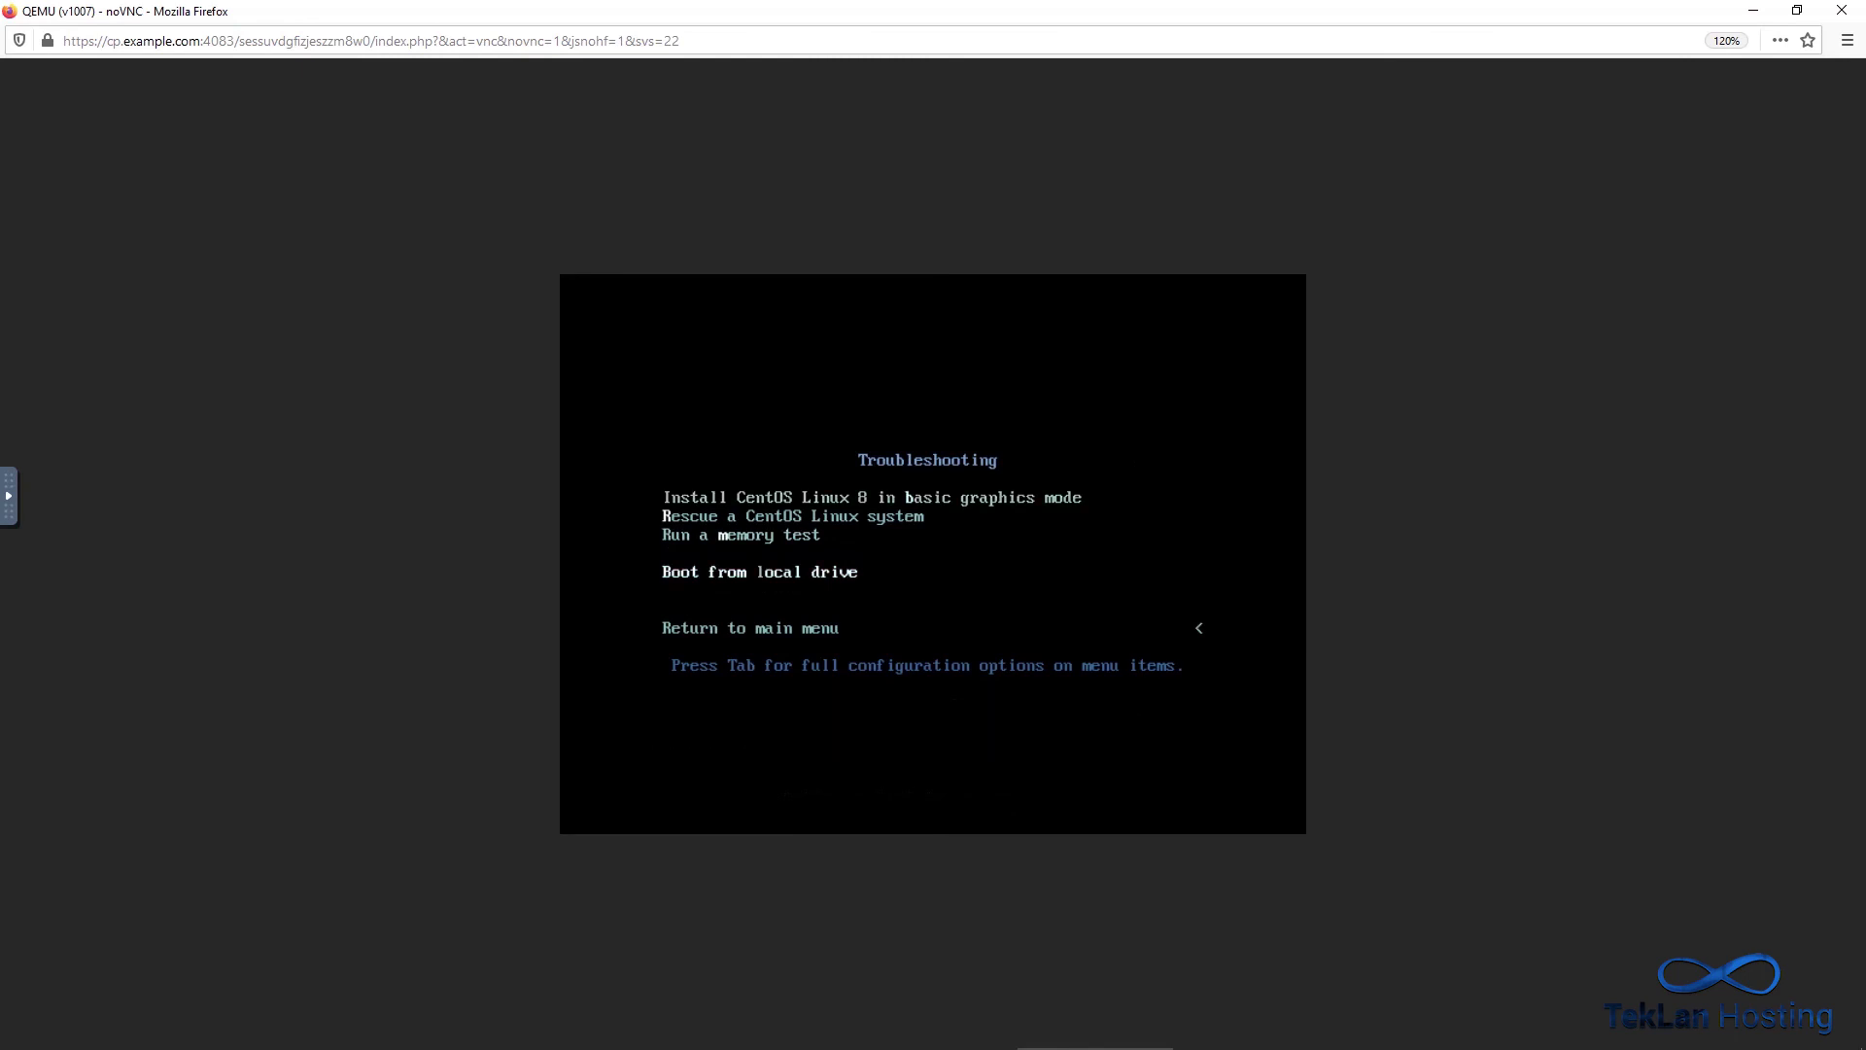
{"action": "key", "text": "Return"}
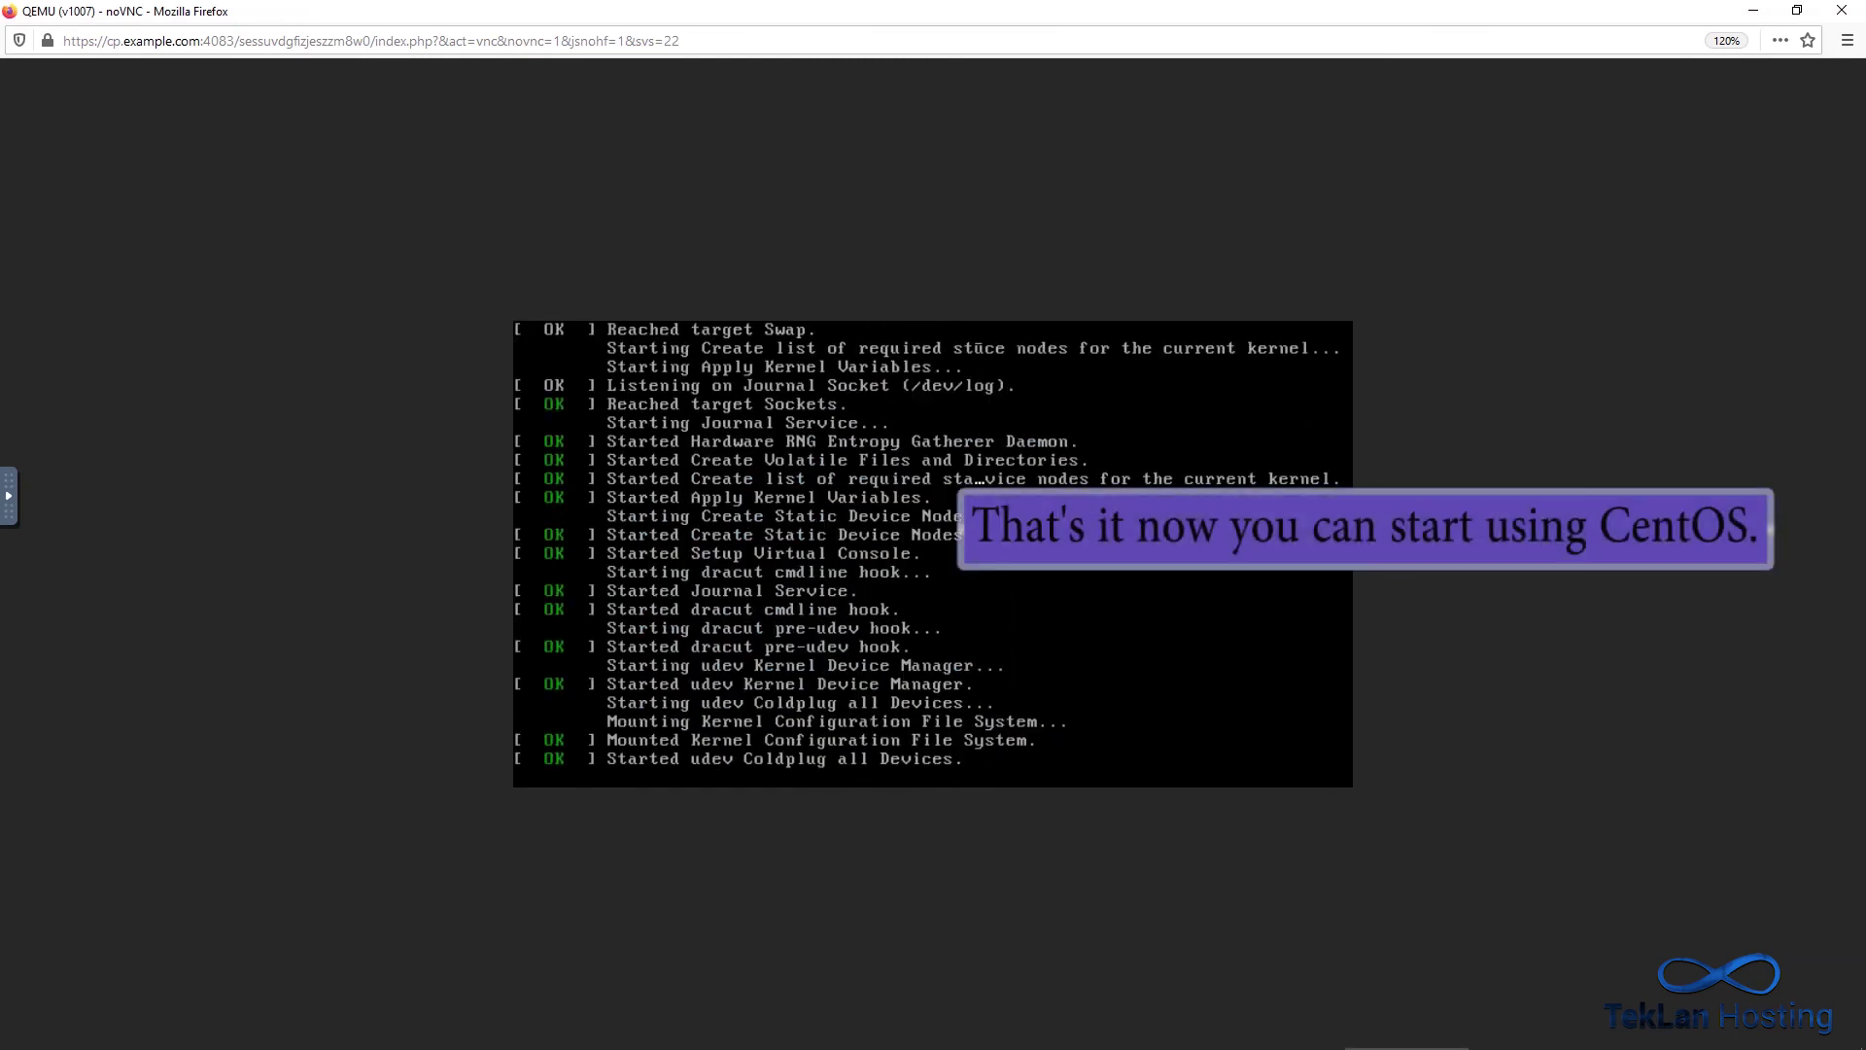